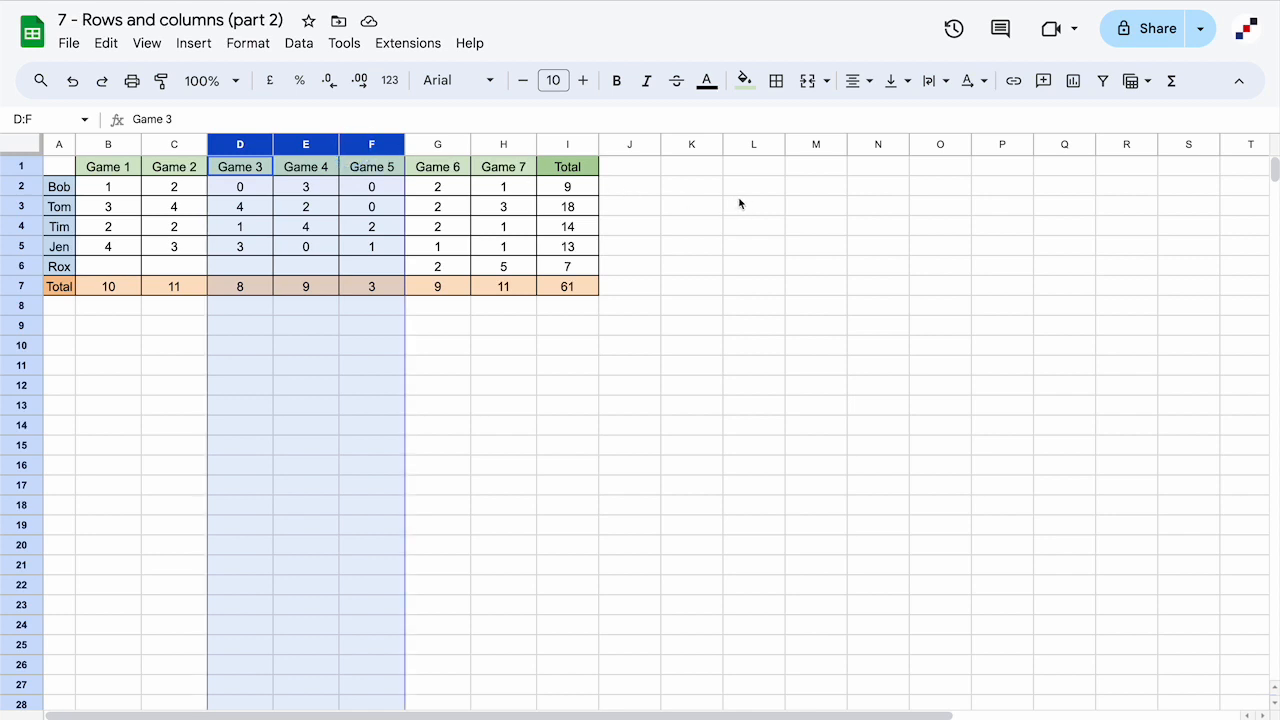
right_click(342, 147)
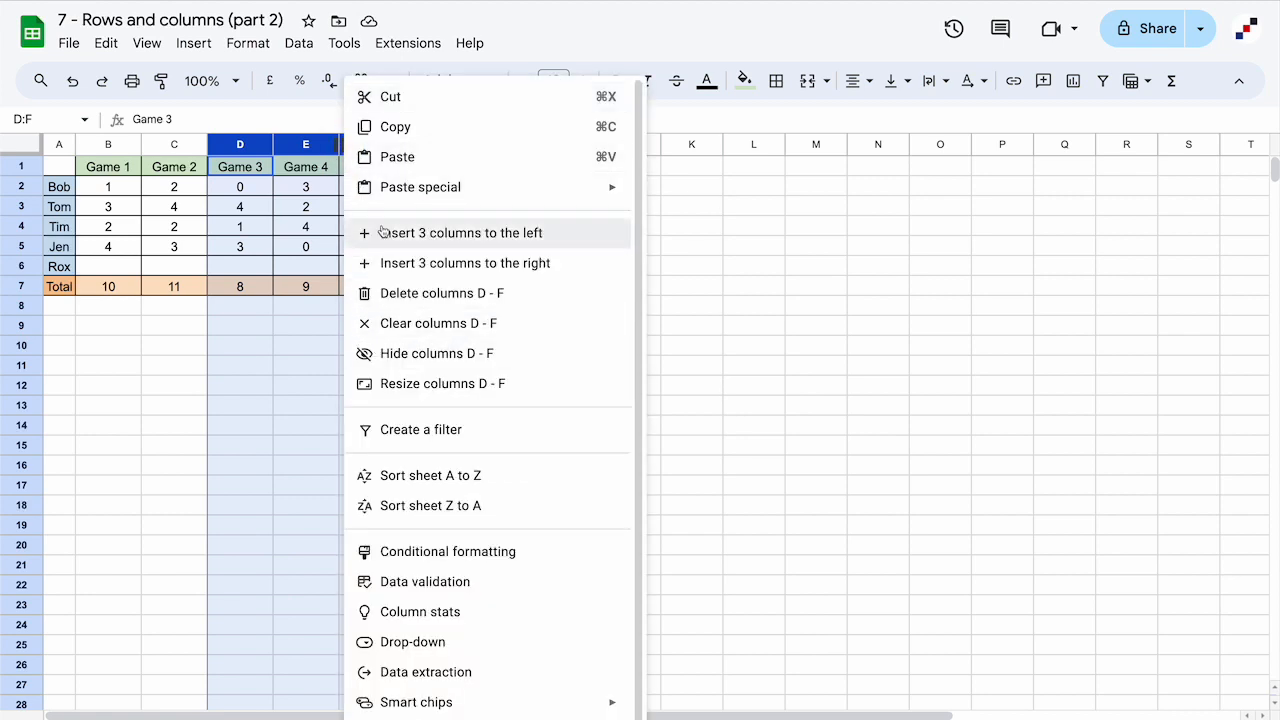
left_click(311, 313)
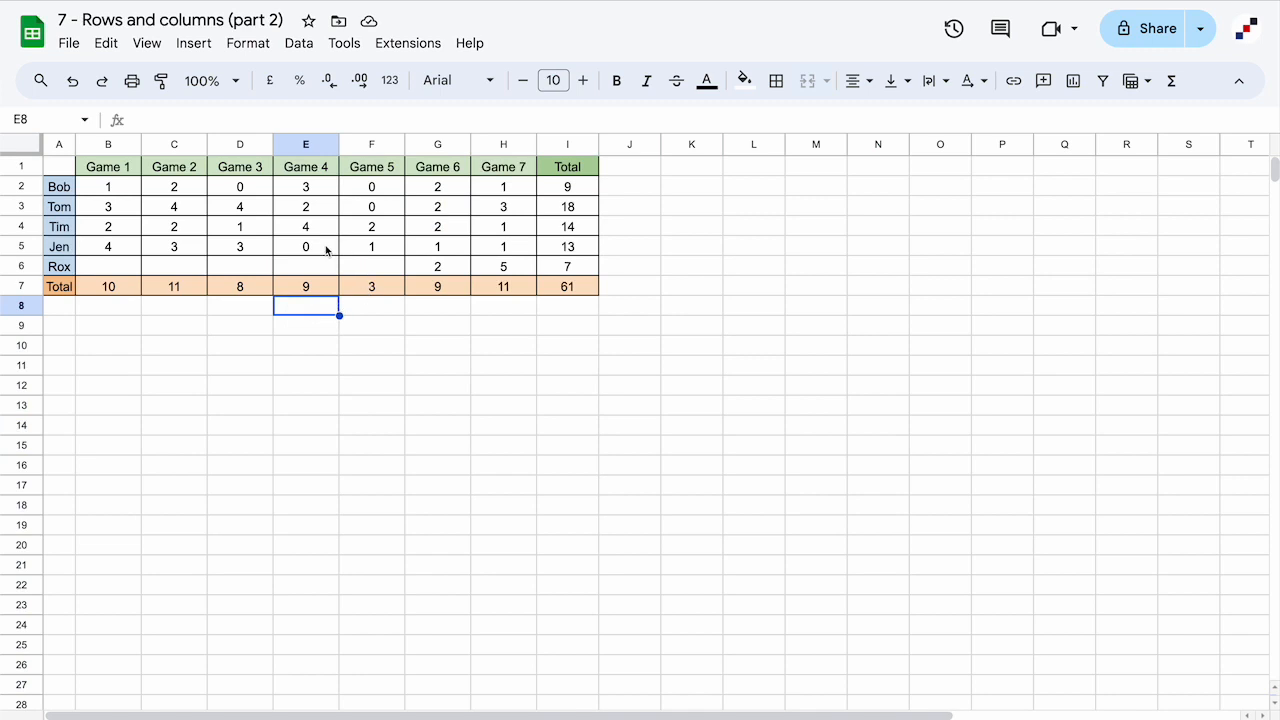
- Select the non-adjacent columns D, G, H and I together, and clear the selection again
left_click(236, 144)
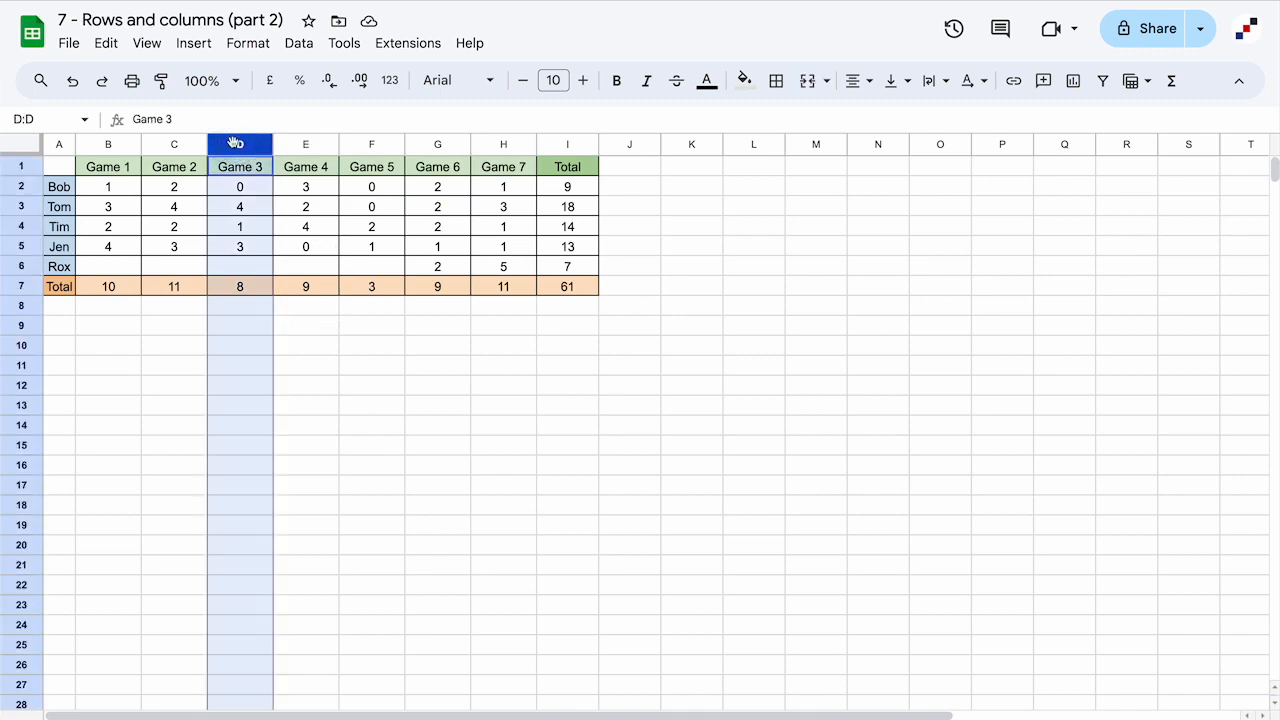
left_click(435, 146, "ctrl")
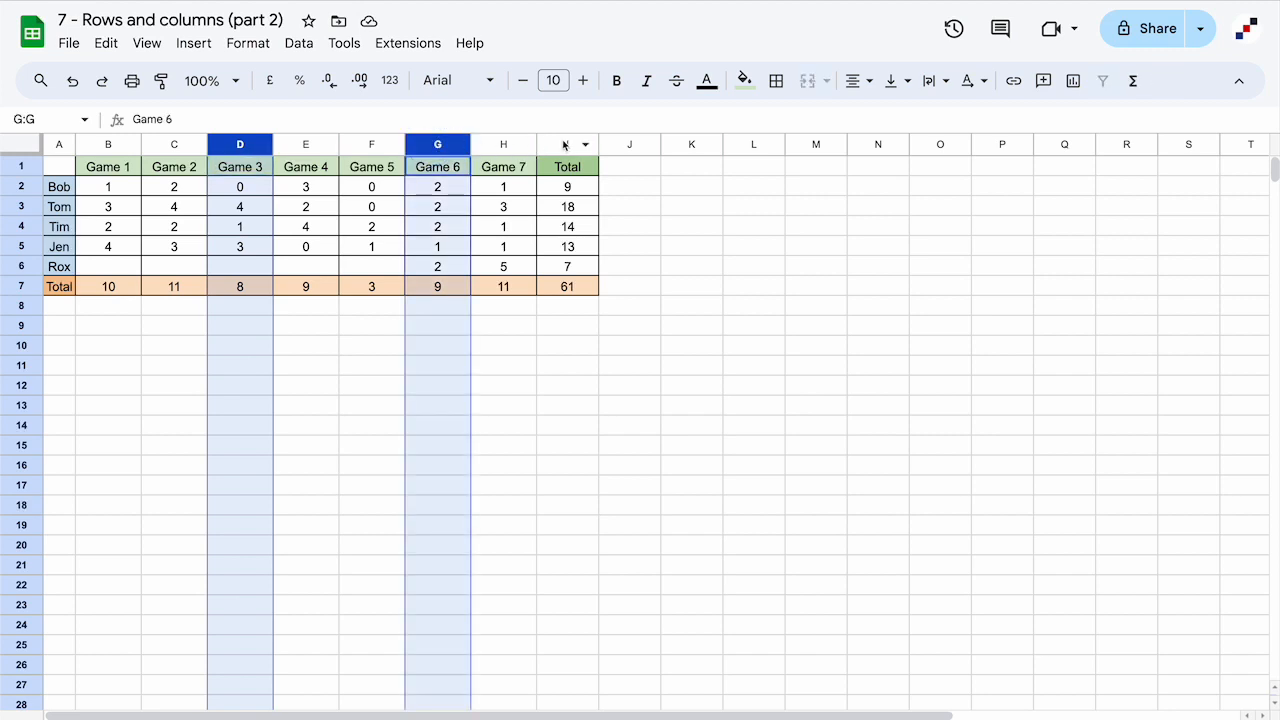
left_click(510, 146, "ctrl")
left_click(563, 146, "ctrl")
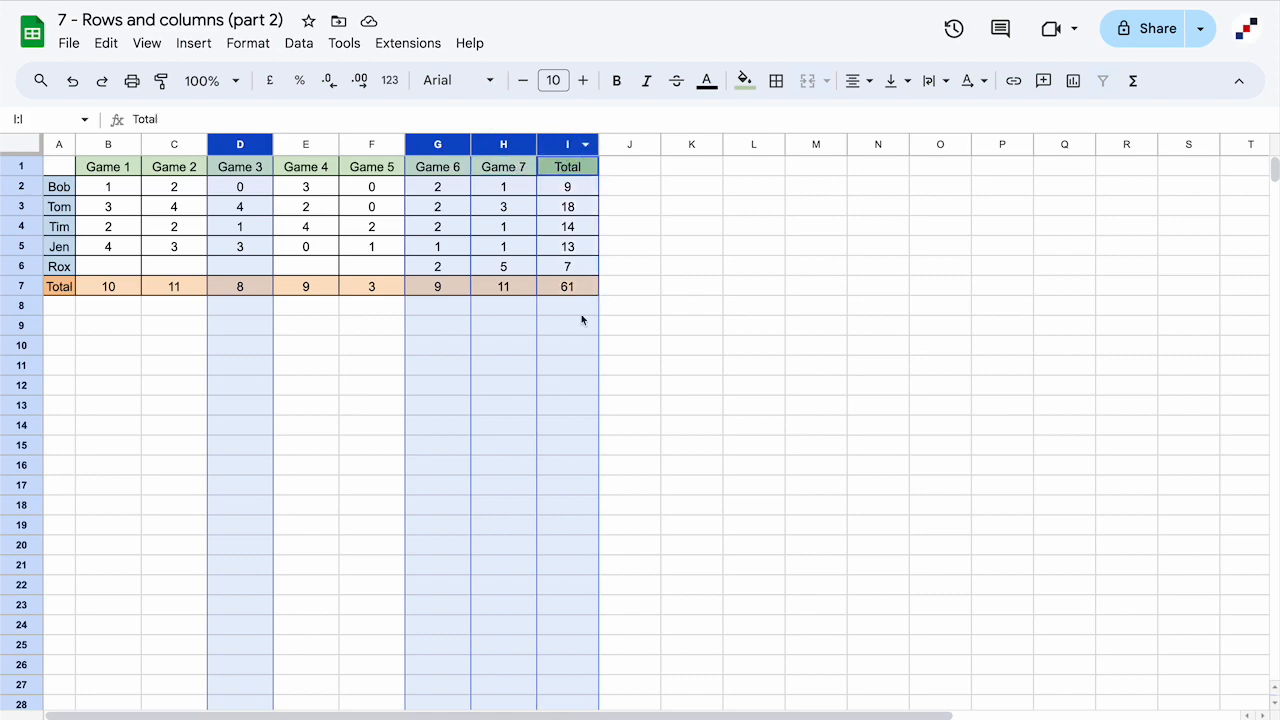
left_click(643, 352)
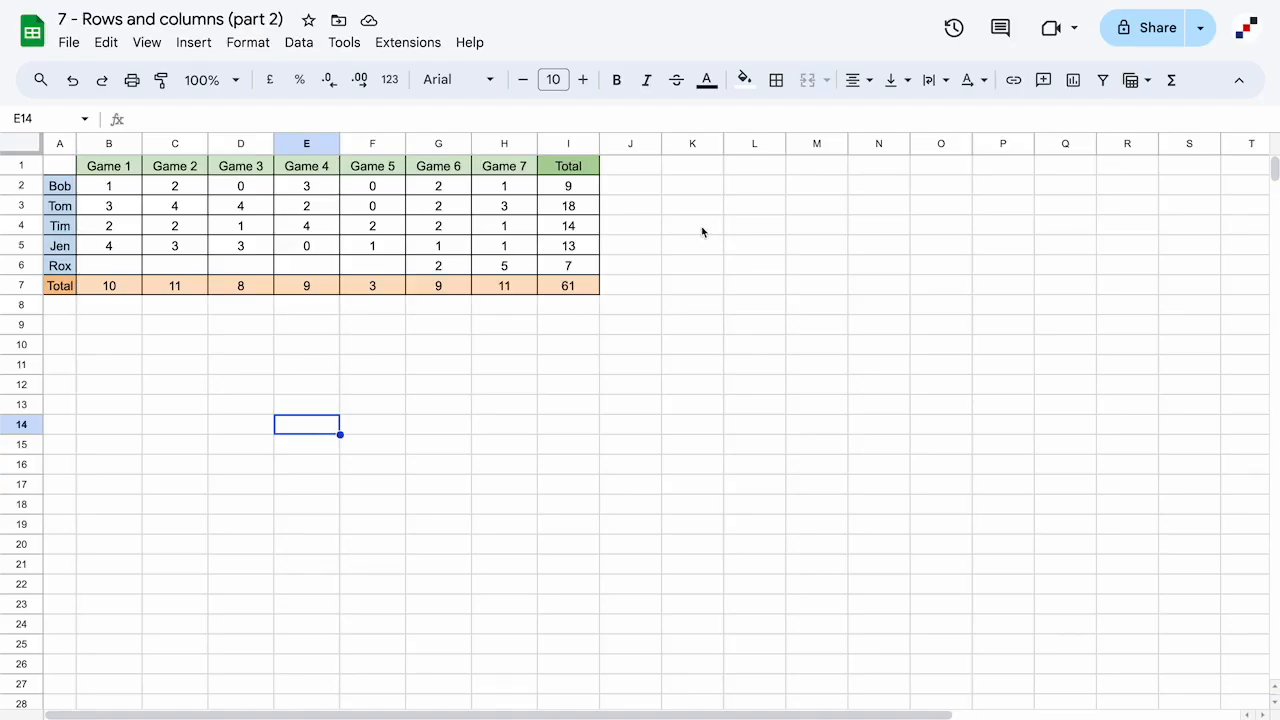
- Delete all the empty columns J to Z beyond the Total column
scroll(741, 226, "right", 5)
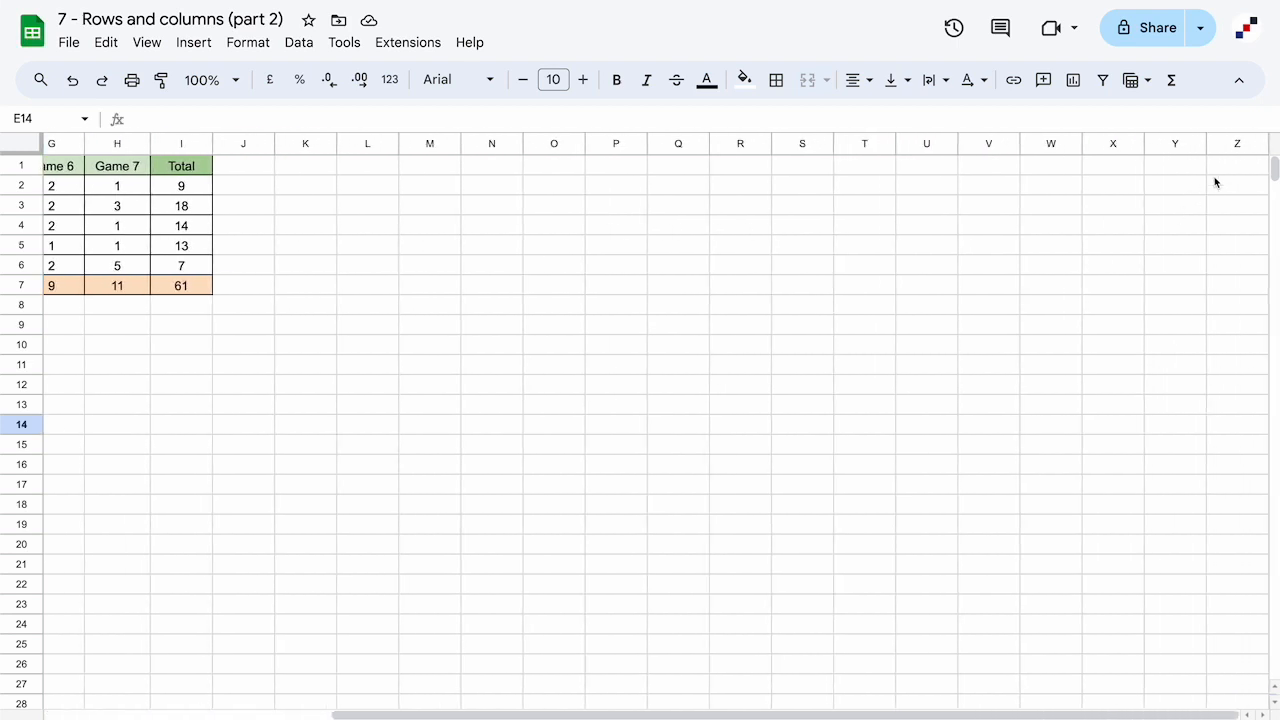
scroll(668, 256, "left", 5)
scroll(900, 300, "down", 20)
left_click_drag(1274, 245, 1273, 168)
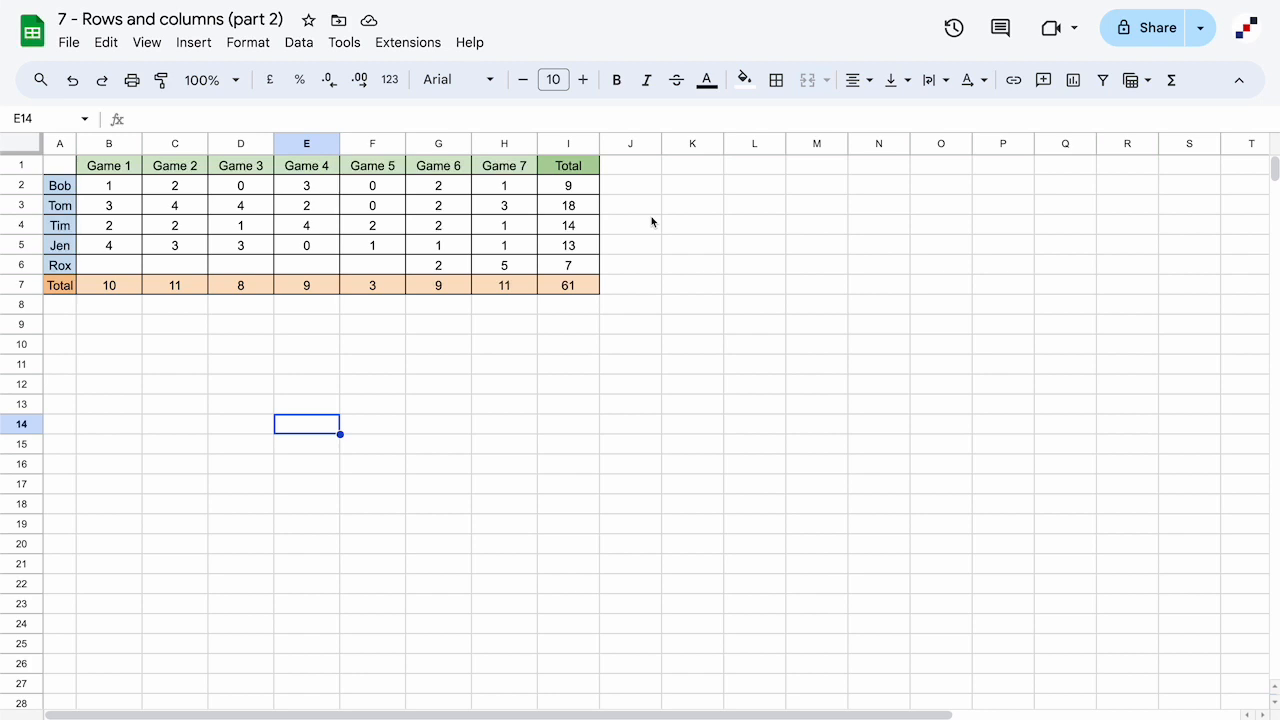
left_click_drag(631, 145, 1072, 143)
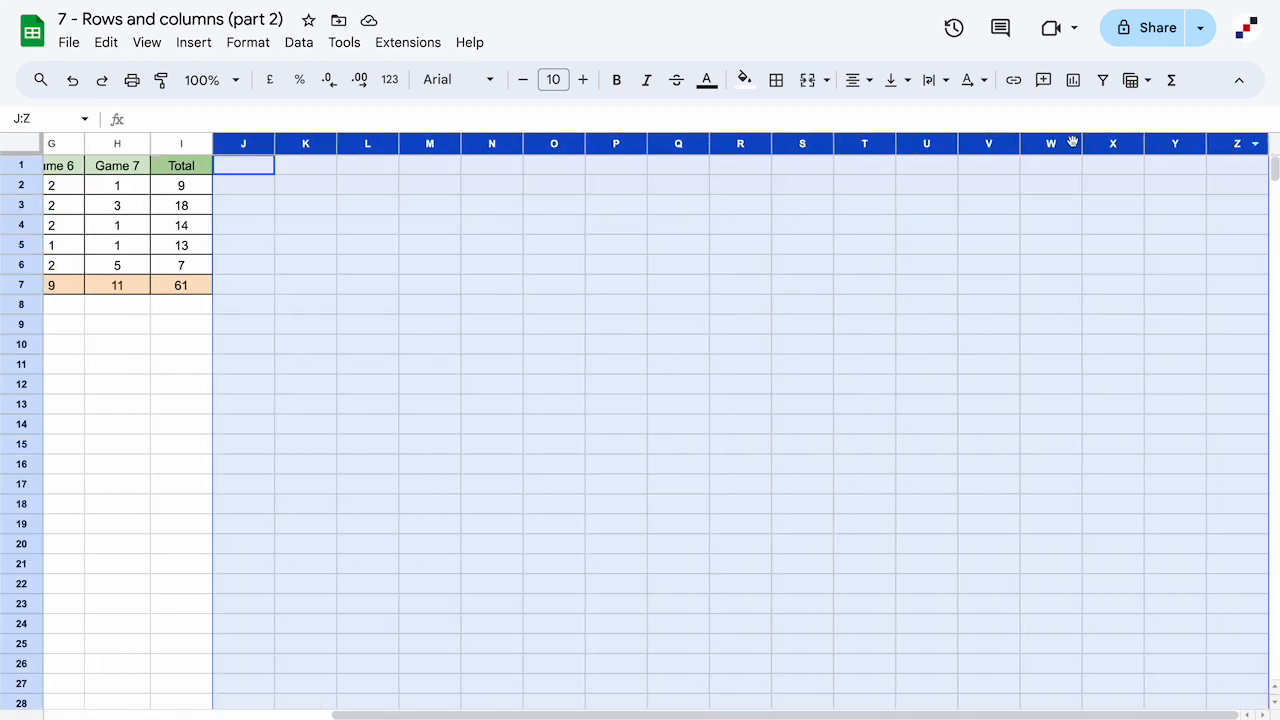
right_click(343, 145)
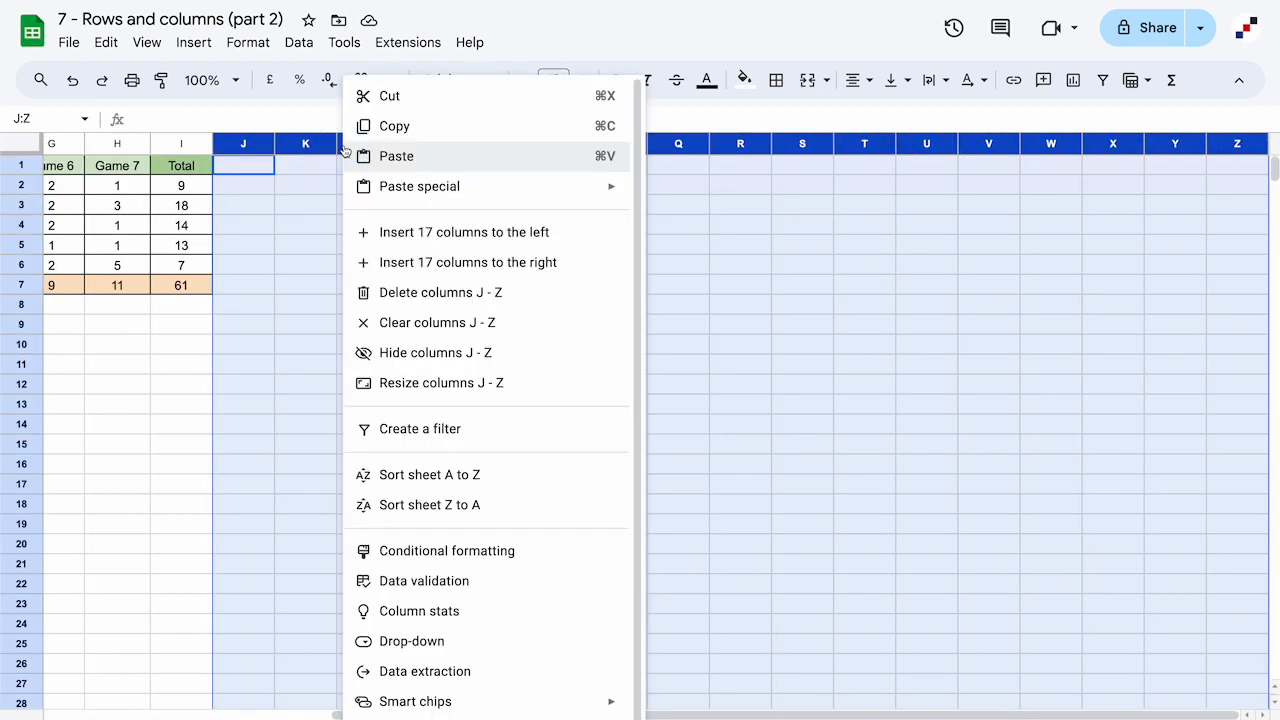
left_click(421, 292)
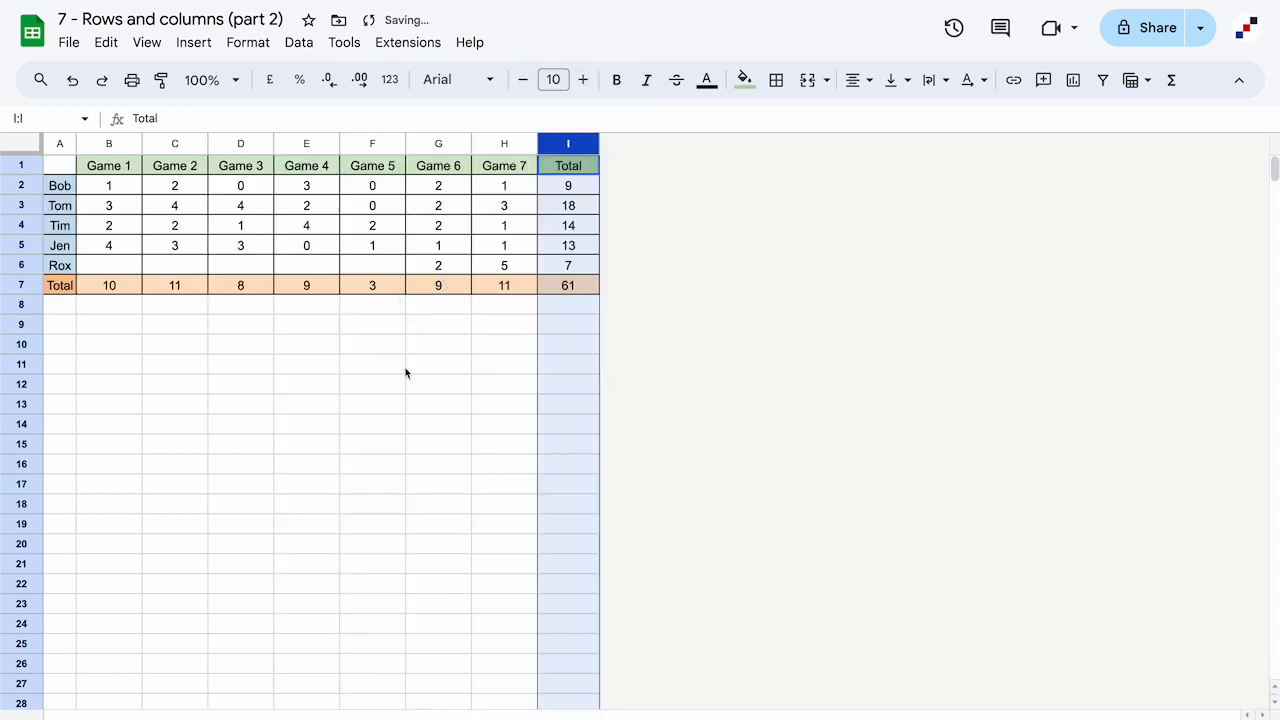
- Insert one column to the right of the Total column I
right_click(562, 143)
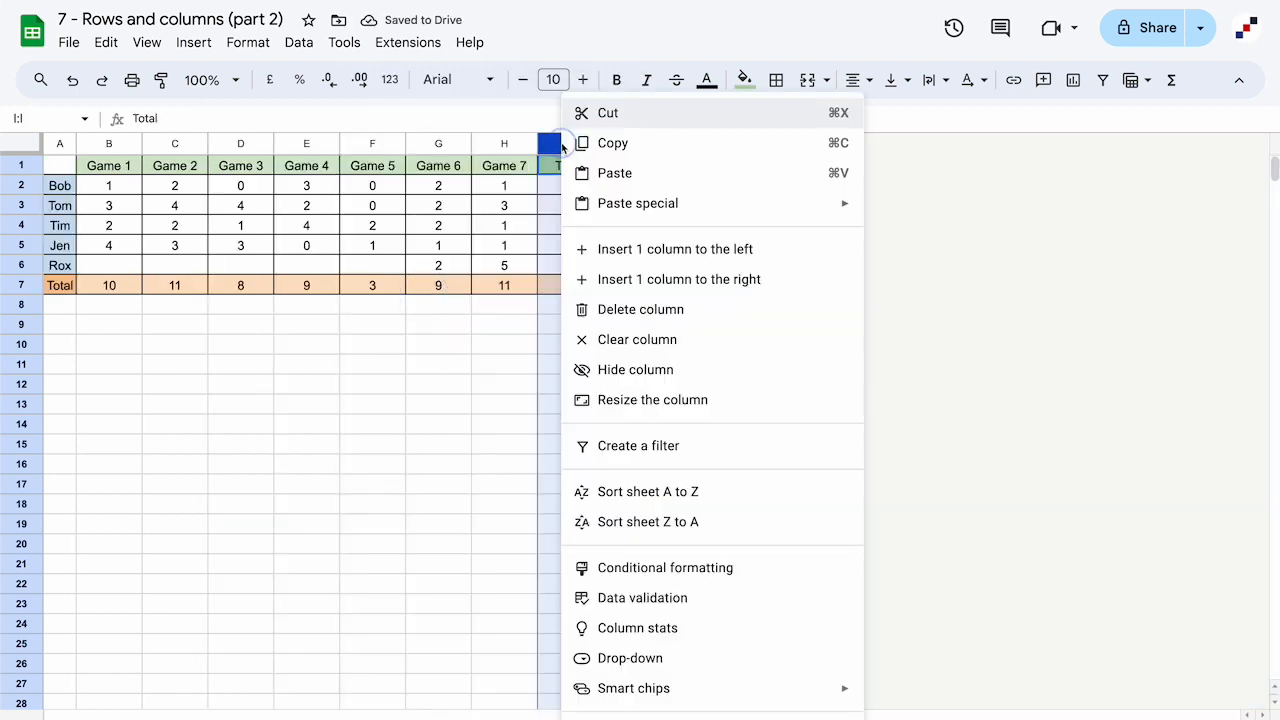
left_click(645, 284)
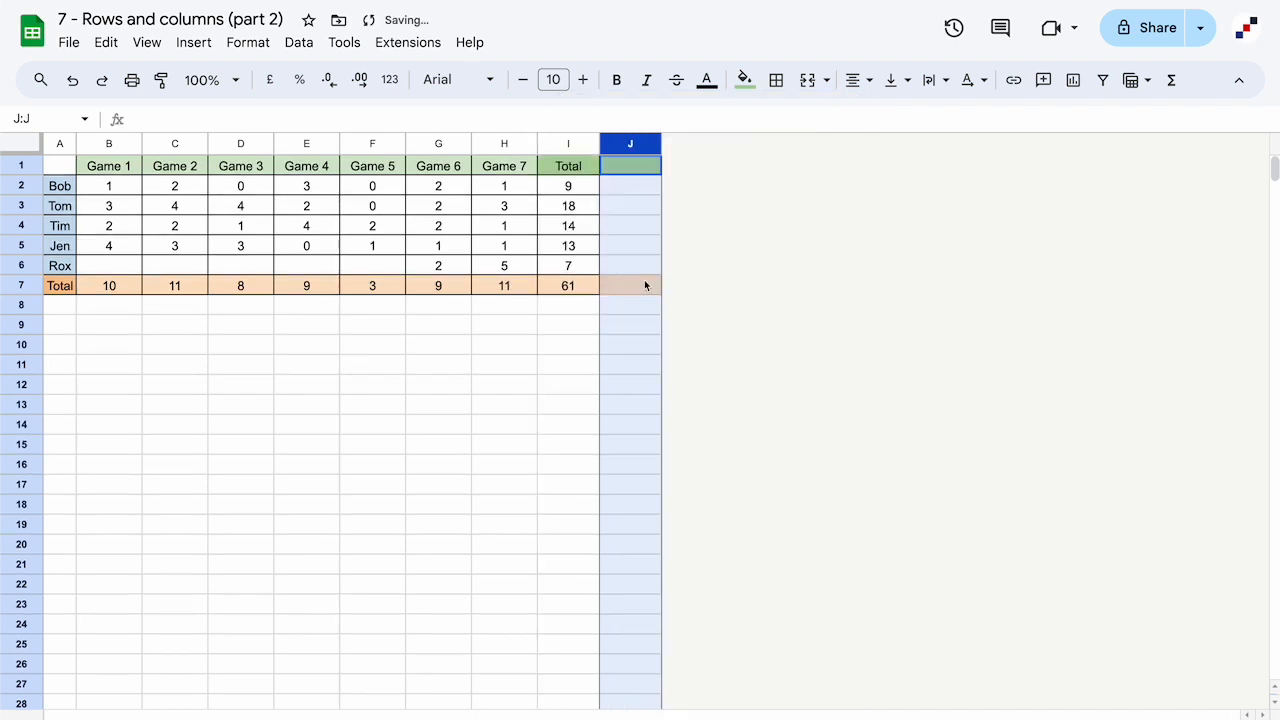
left_click(638, 199)
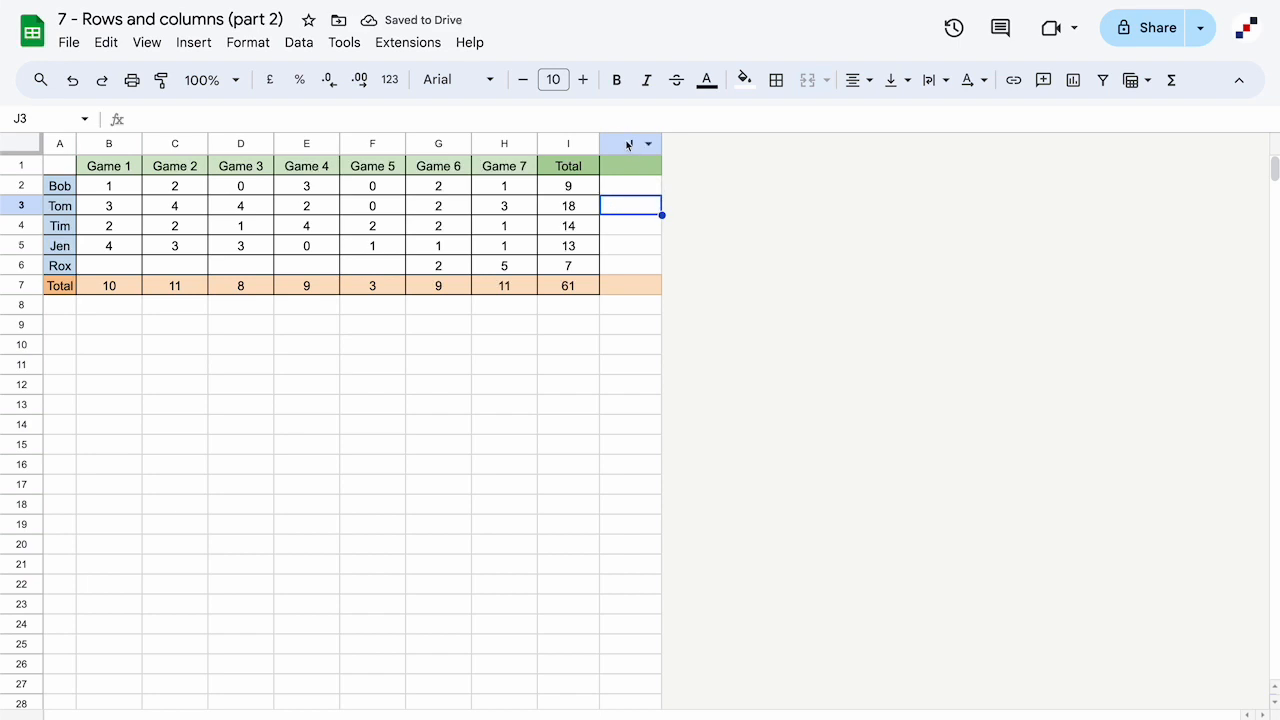
- Insert 10 columns to the right of column J, based on a selection of columns A to J
left_click_drag(630, 145, 60, 143)
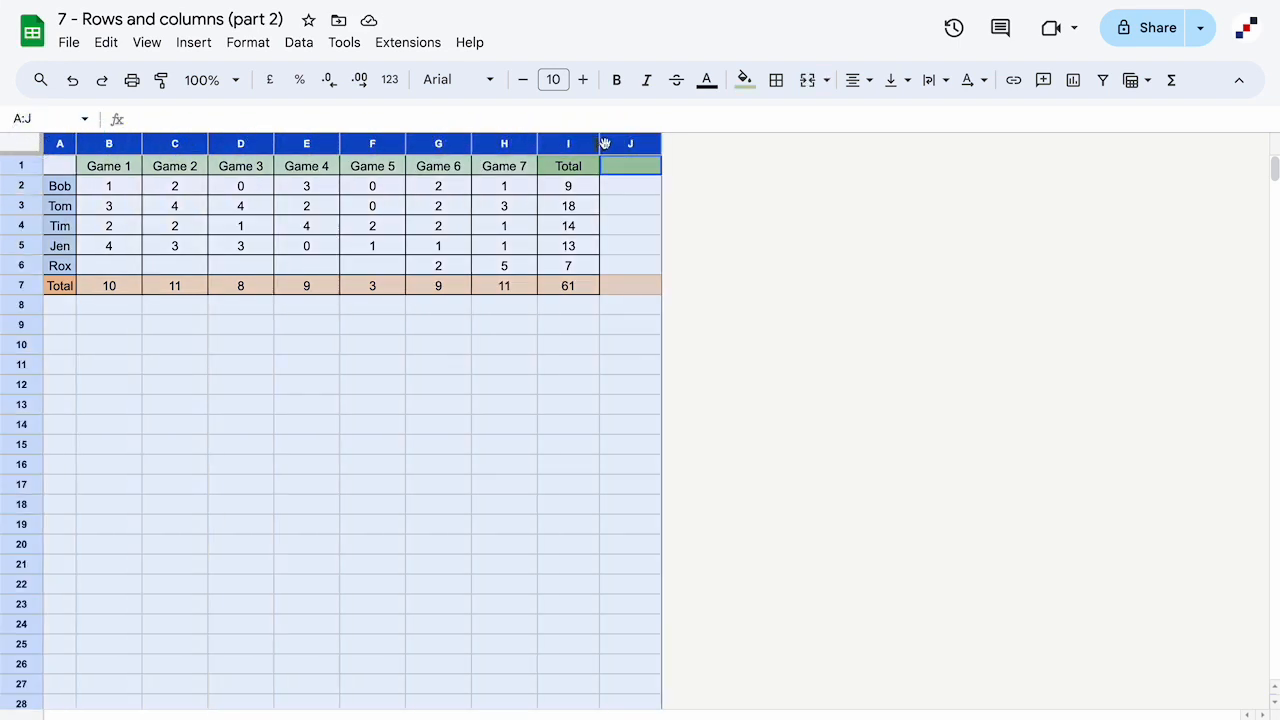
right_click(643, 145)
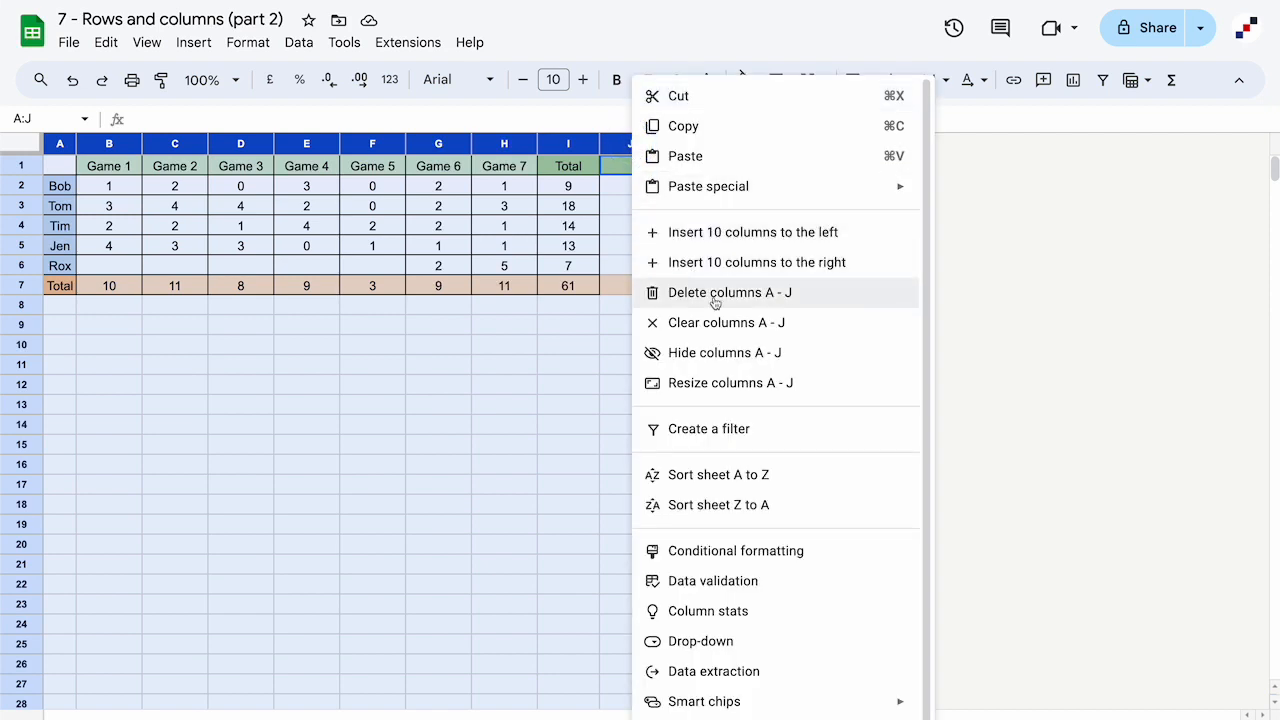
left_click(721, 263)
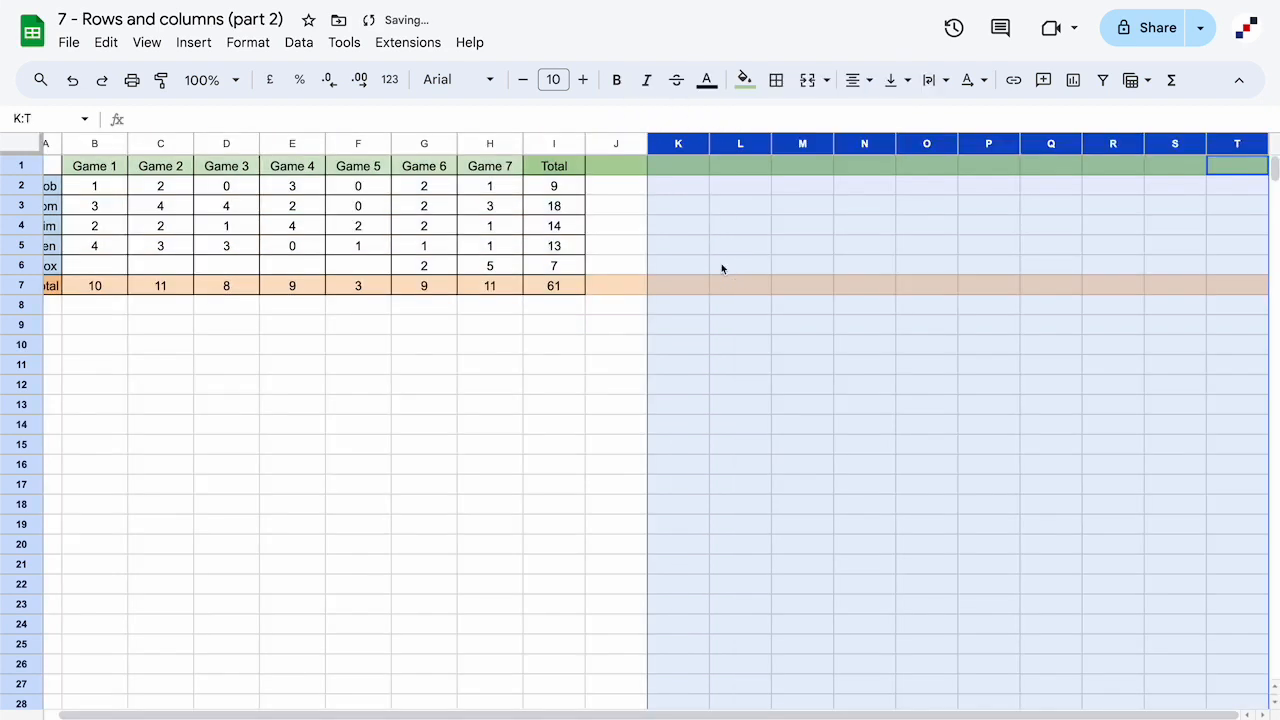
left_click(800, 250)
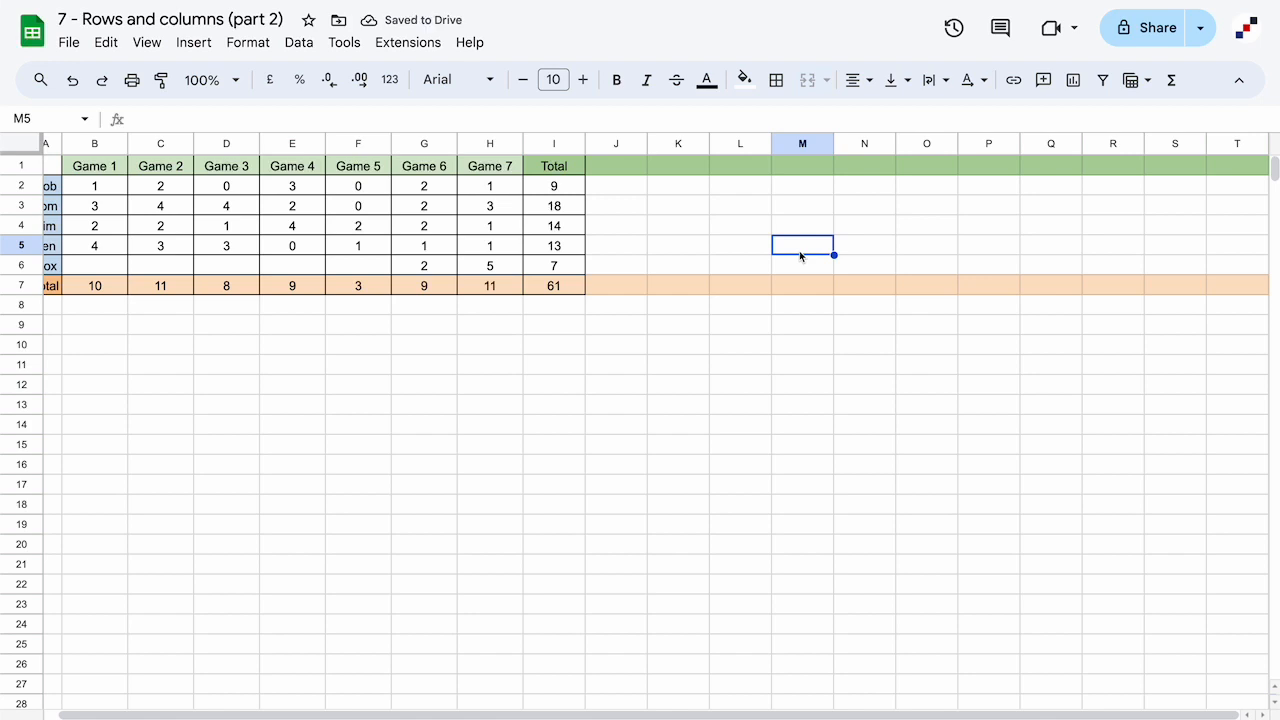
- Delete the empty rows 8 to 1000 below the Total row
scroll(186, 338, "left", 1)
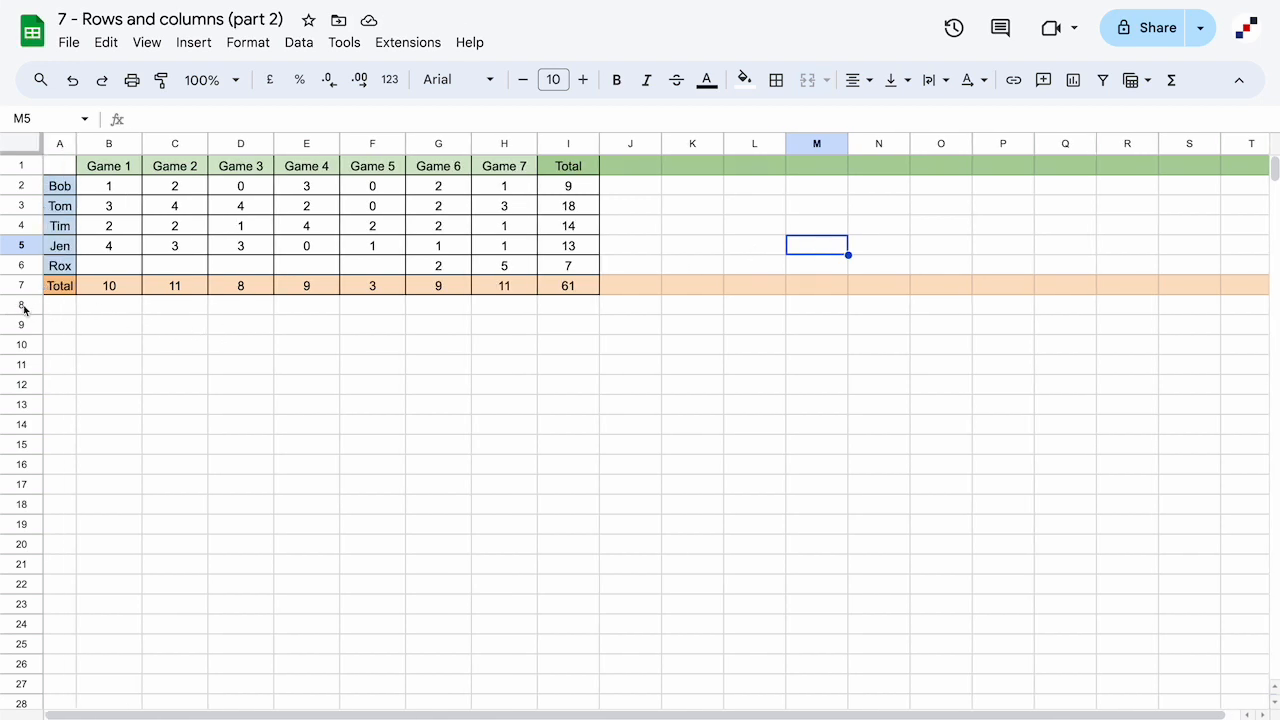
left_click_drag(21, 309, 21, 700)
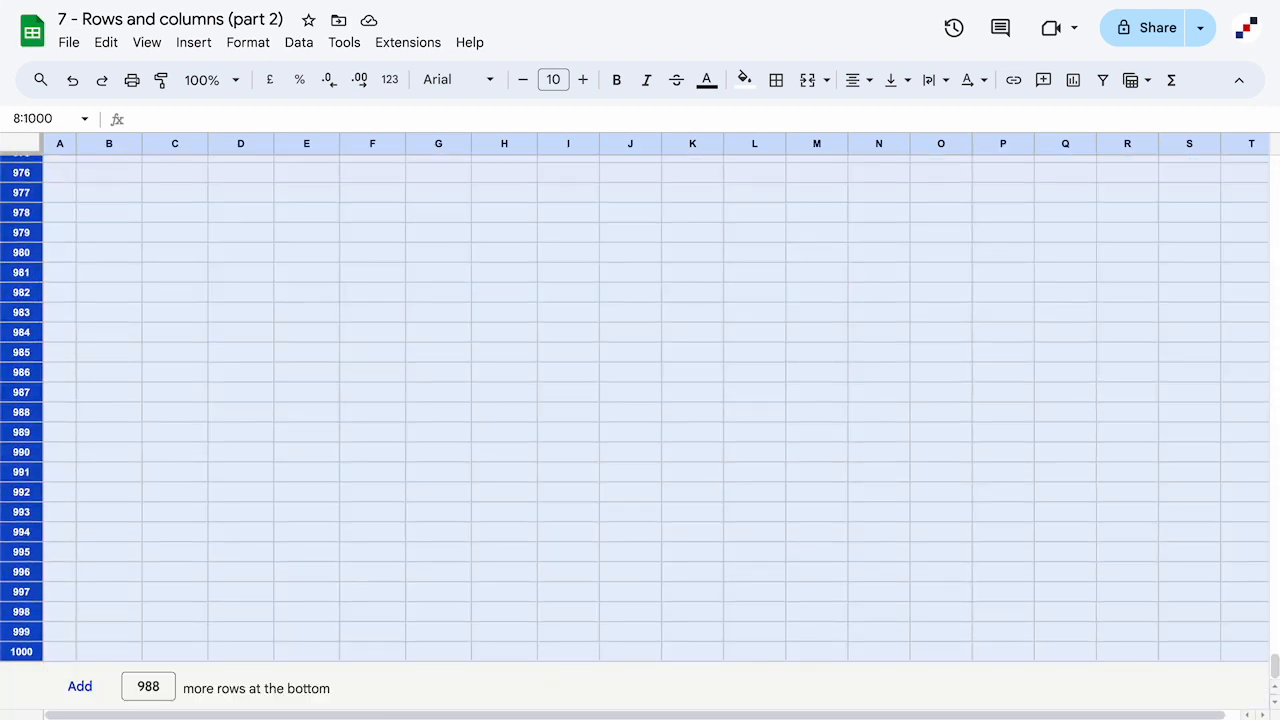
right_click(20, 182)
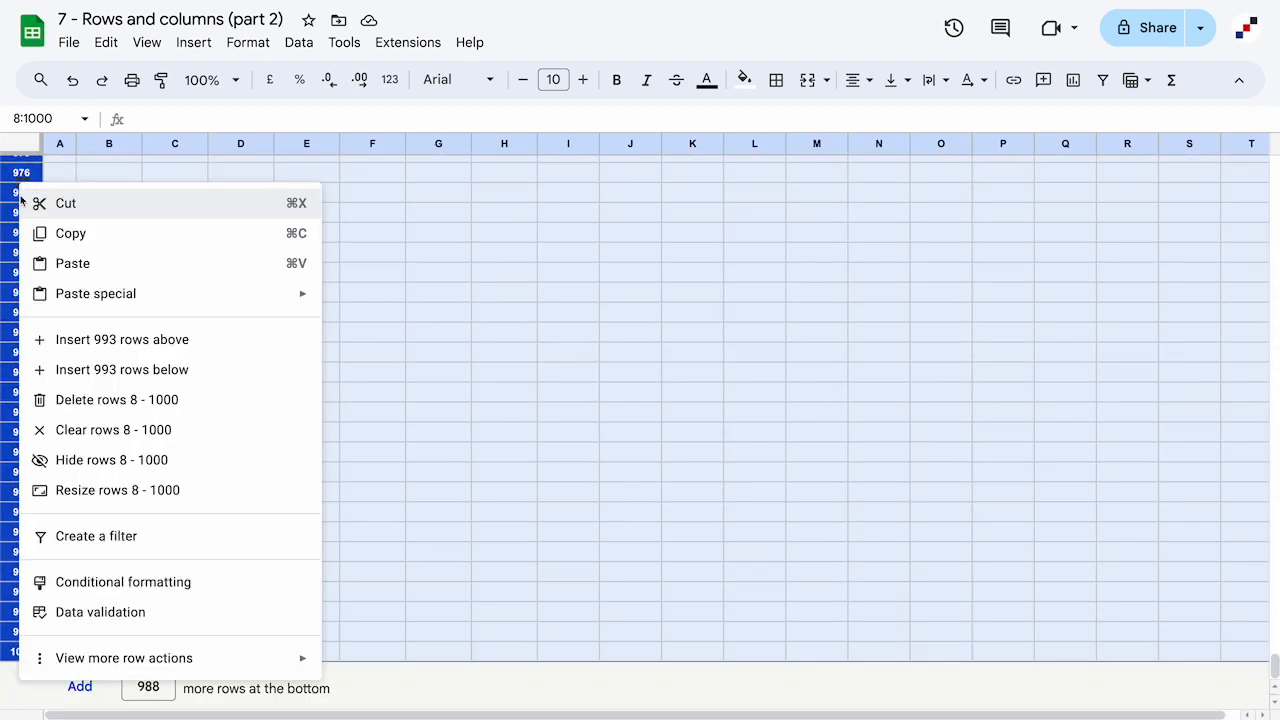
left_click(112, 401)
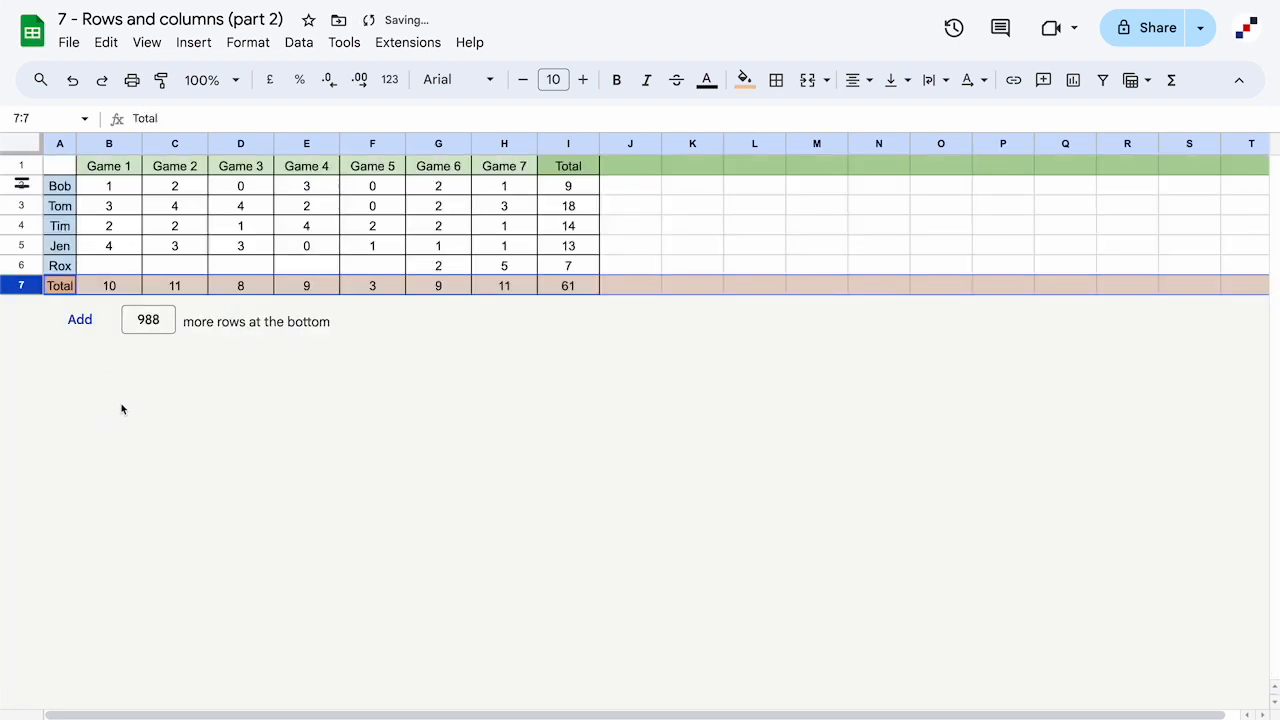
left_click(186, 268)
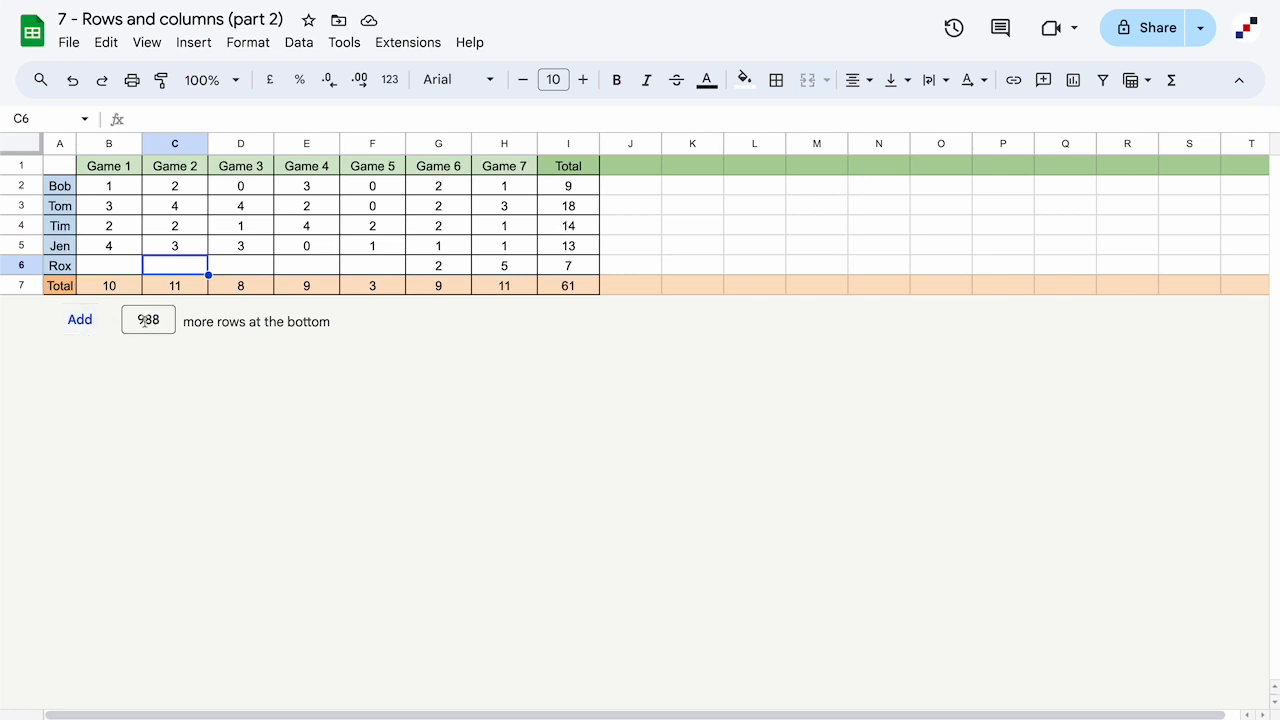
- Add 5 more rows at the bottom of the sheet
left_click_drag(171, 319, 129, 316)
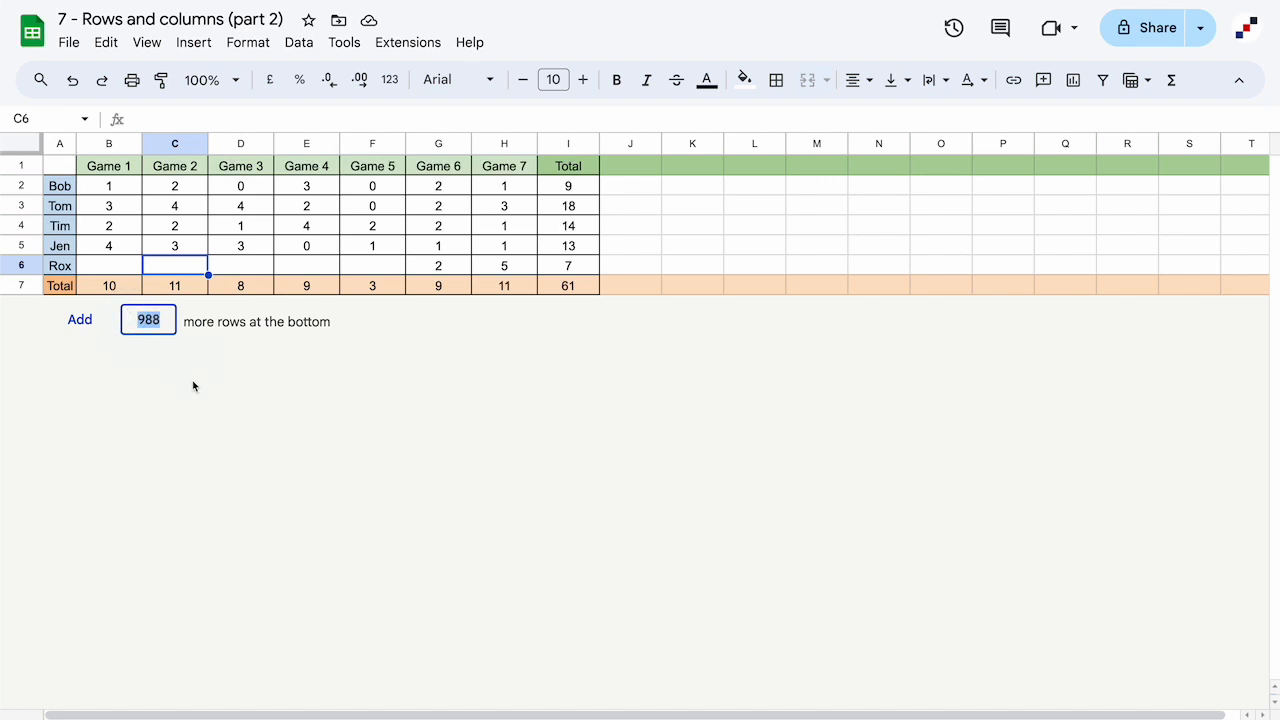
type("5")
left_click(80, 321)
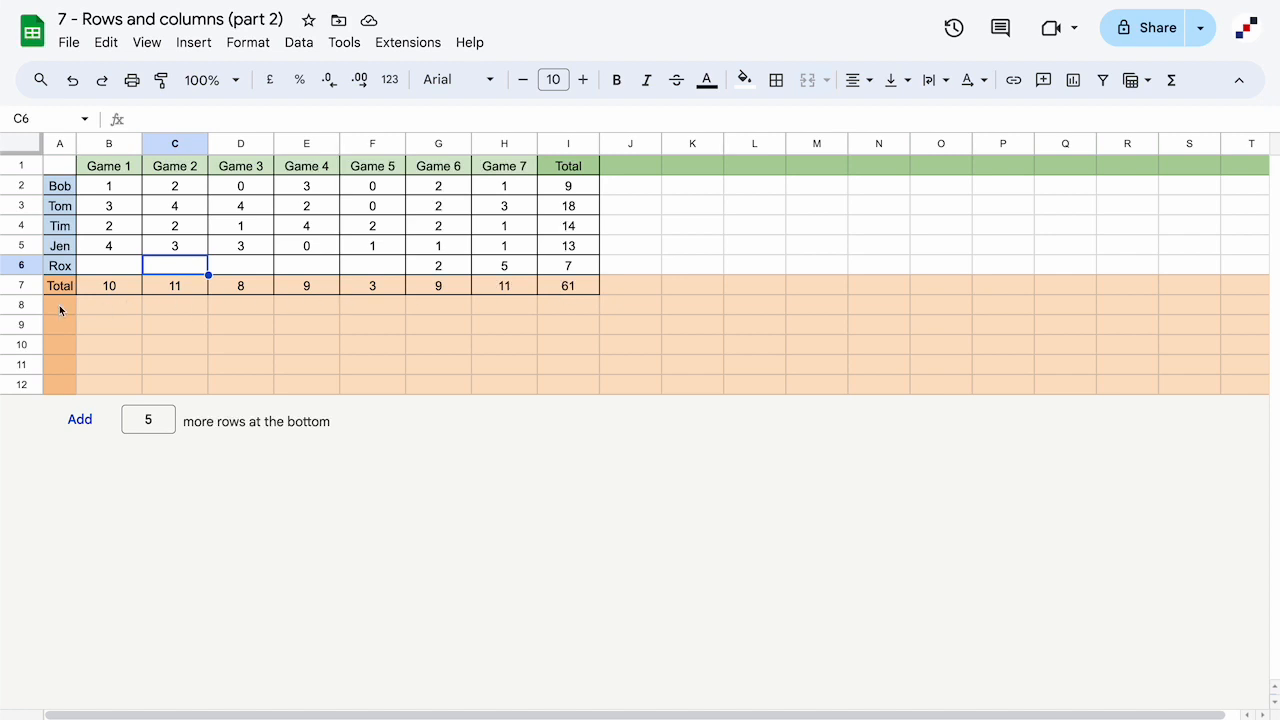
- Remove the orange fill colour from the new rows 8 to 12
left_click_drag(22, 306, 23, 383)
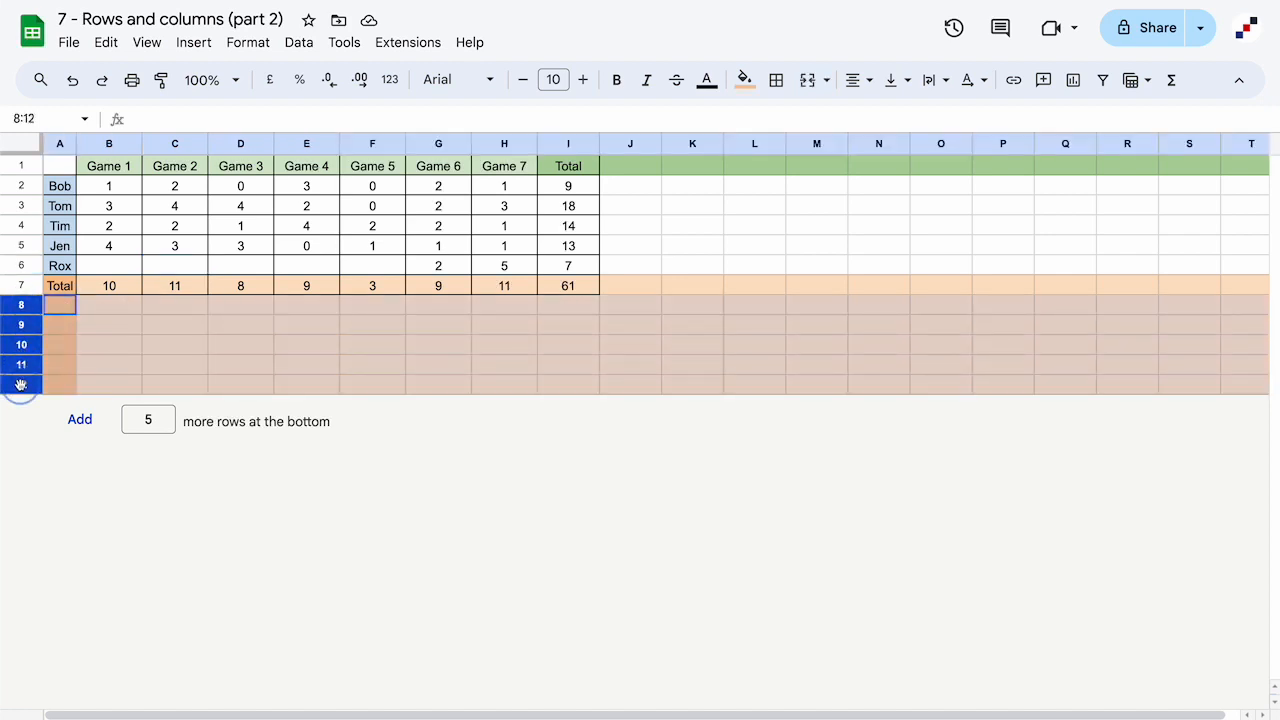
left_click(745, 80)
left_click(765, 120)
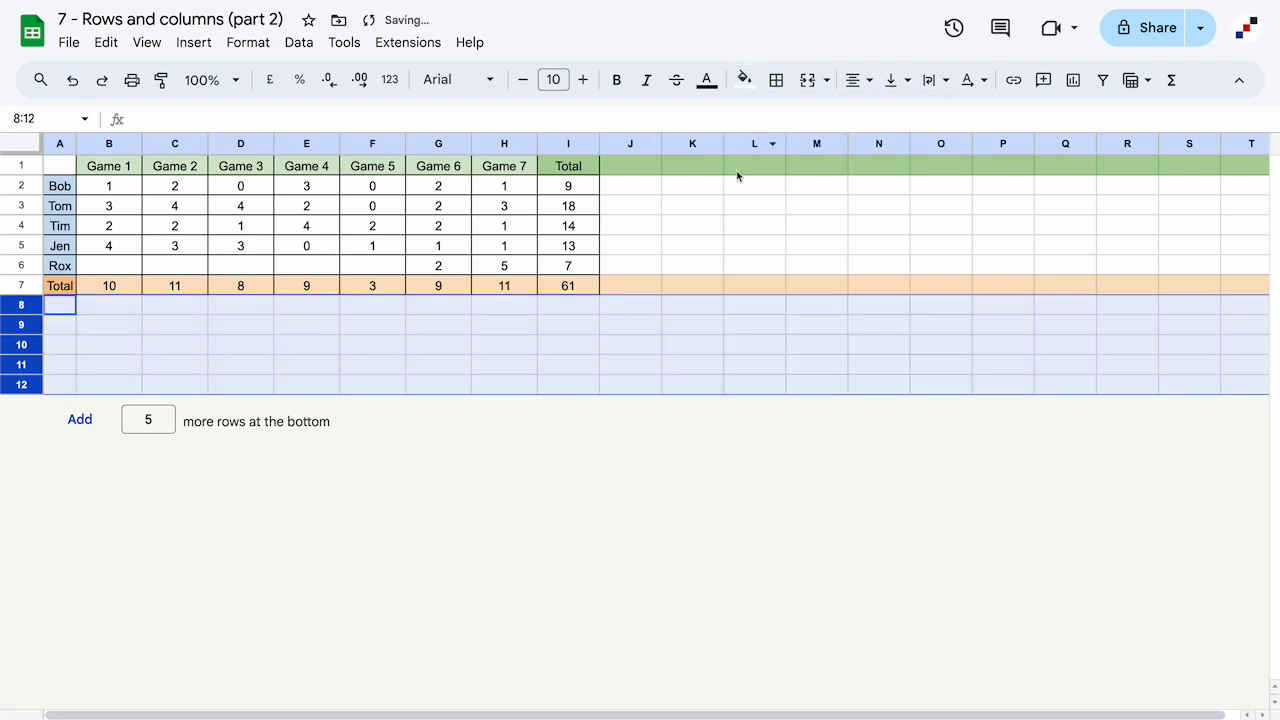
left_click(669, 223)
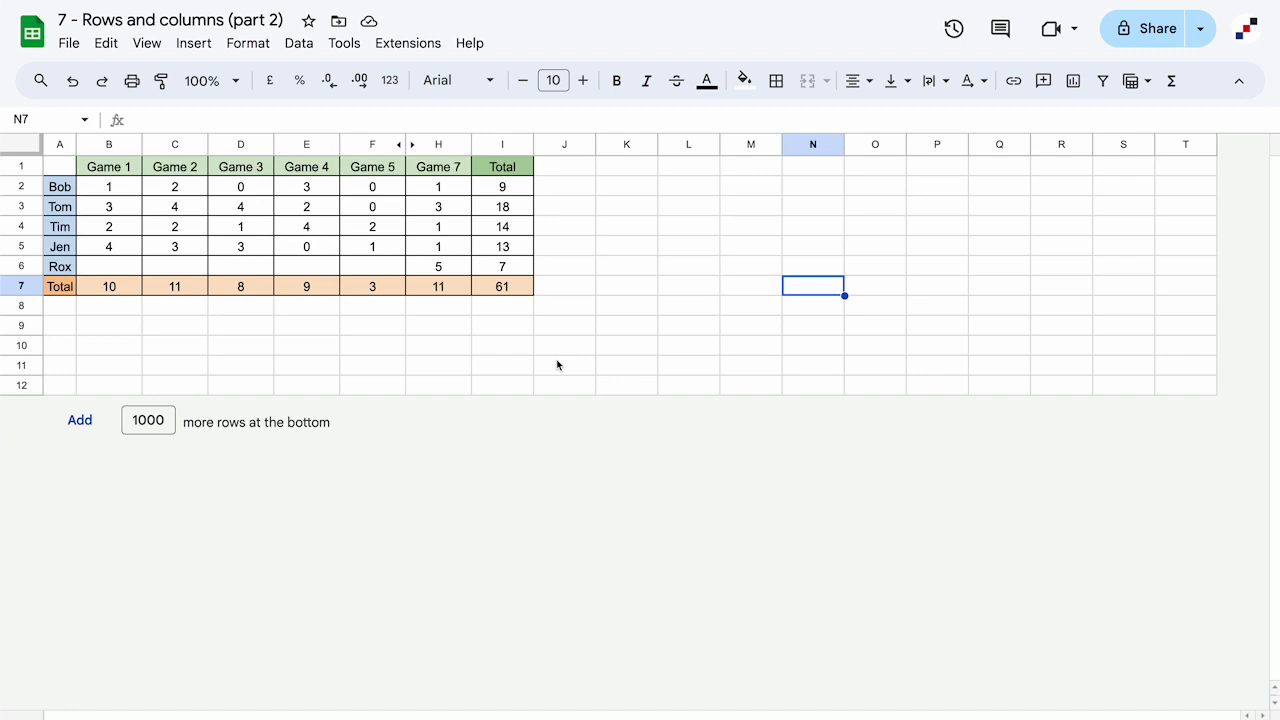
right_click(318, 150)
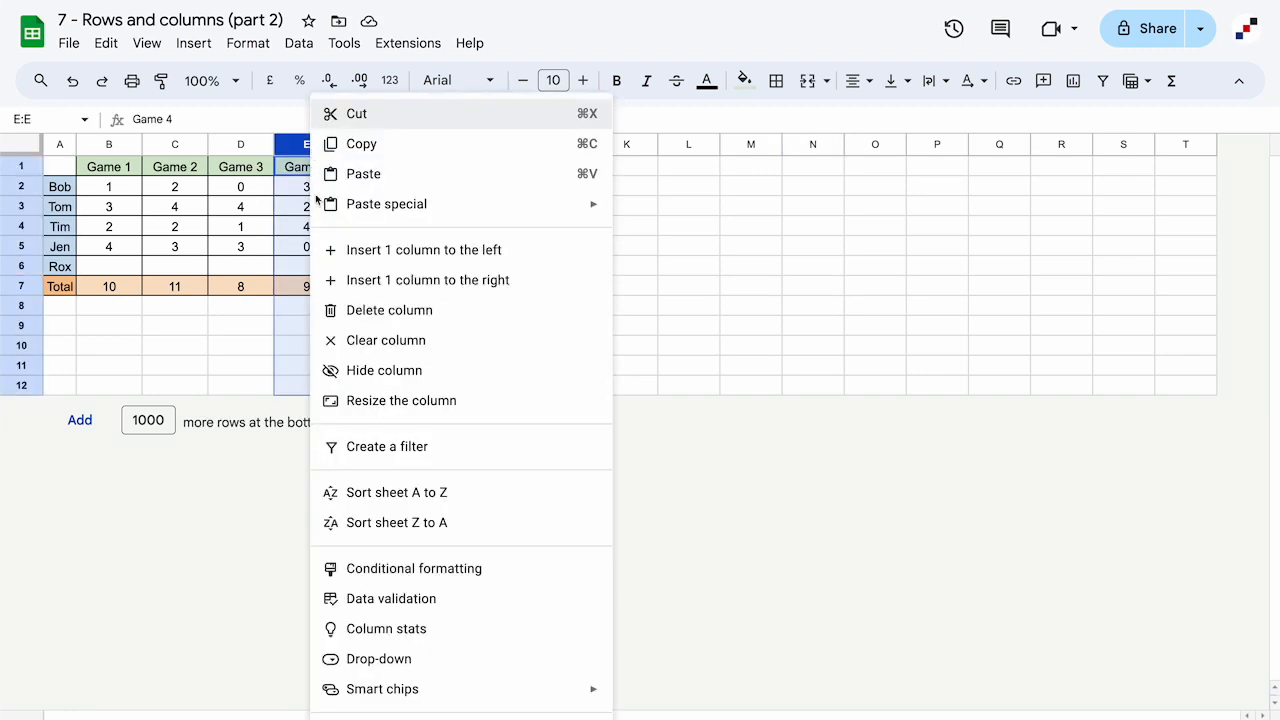
left_click(697, 265)
left_click(508, 325)
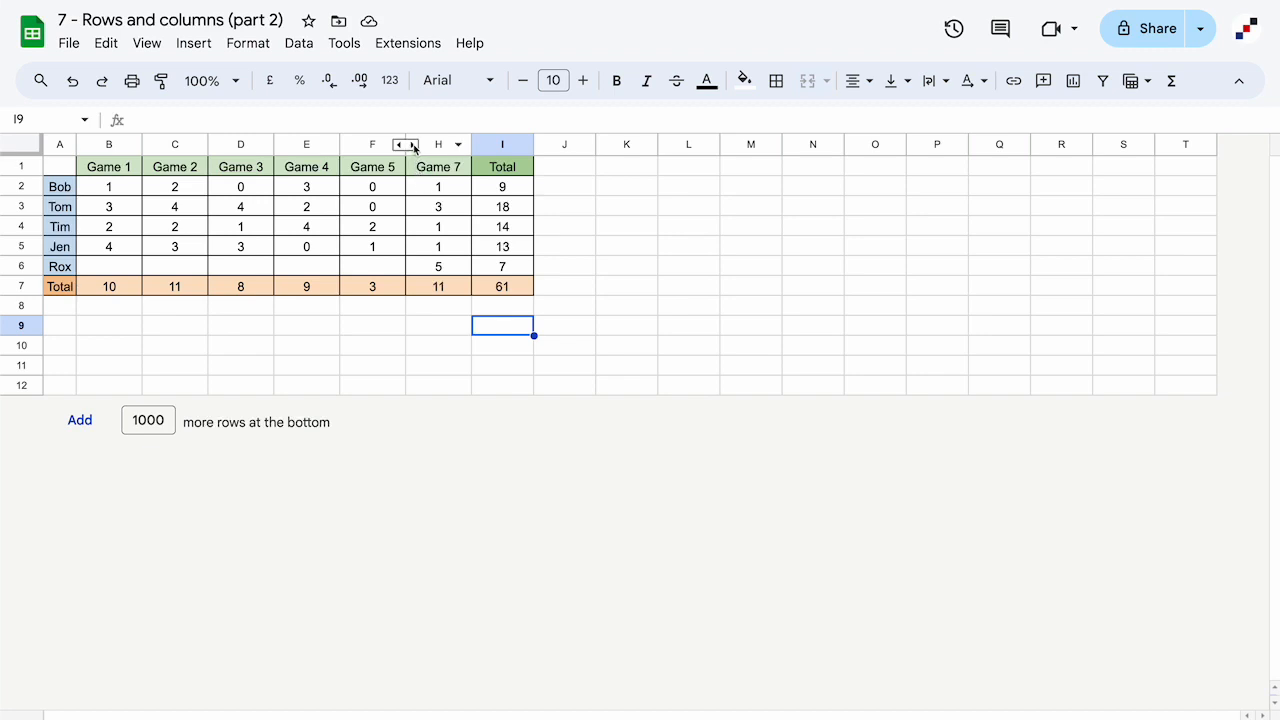
- Unhide column G (Game 6) and hide it again
left_click(414, 147)
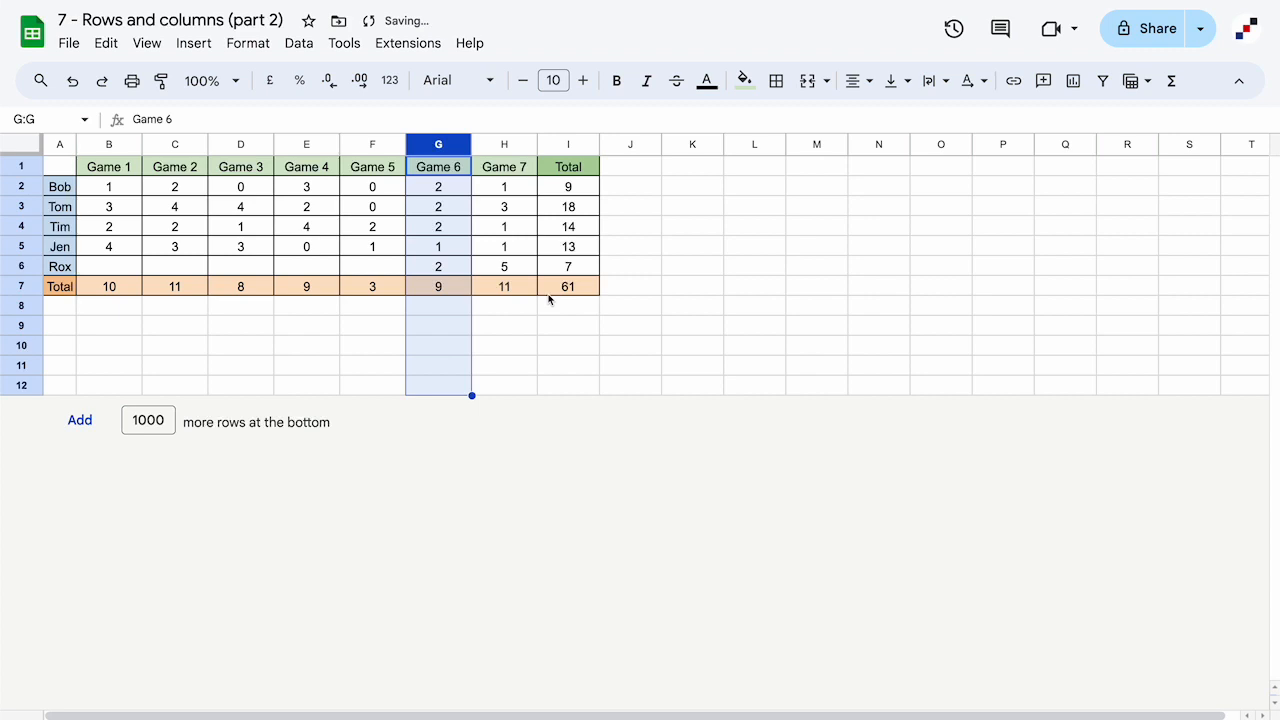
key("ctrl+alt+0")
left_click(694, 265)
- Unhide the Game 6 column by using a selection of its neighbouring columns F to H
left_click_drag(366, 148, 423, 143)
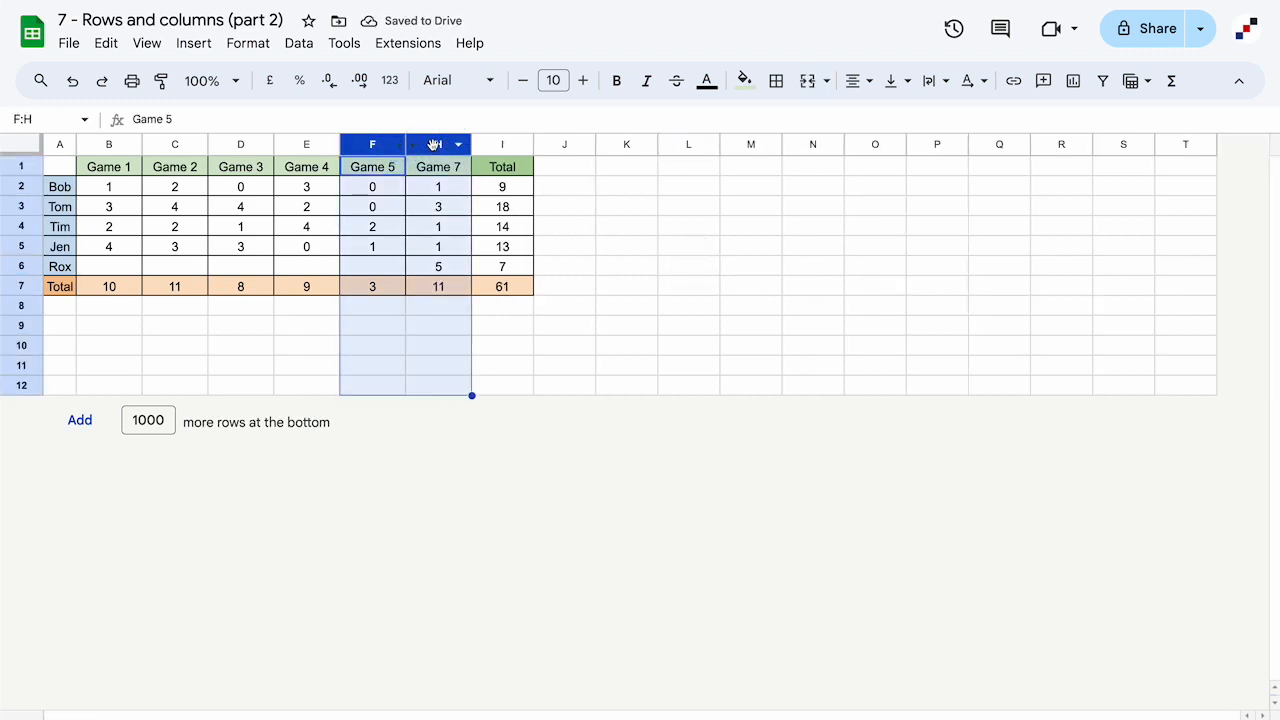
right_click(434, 145)
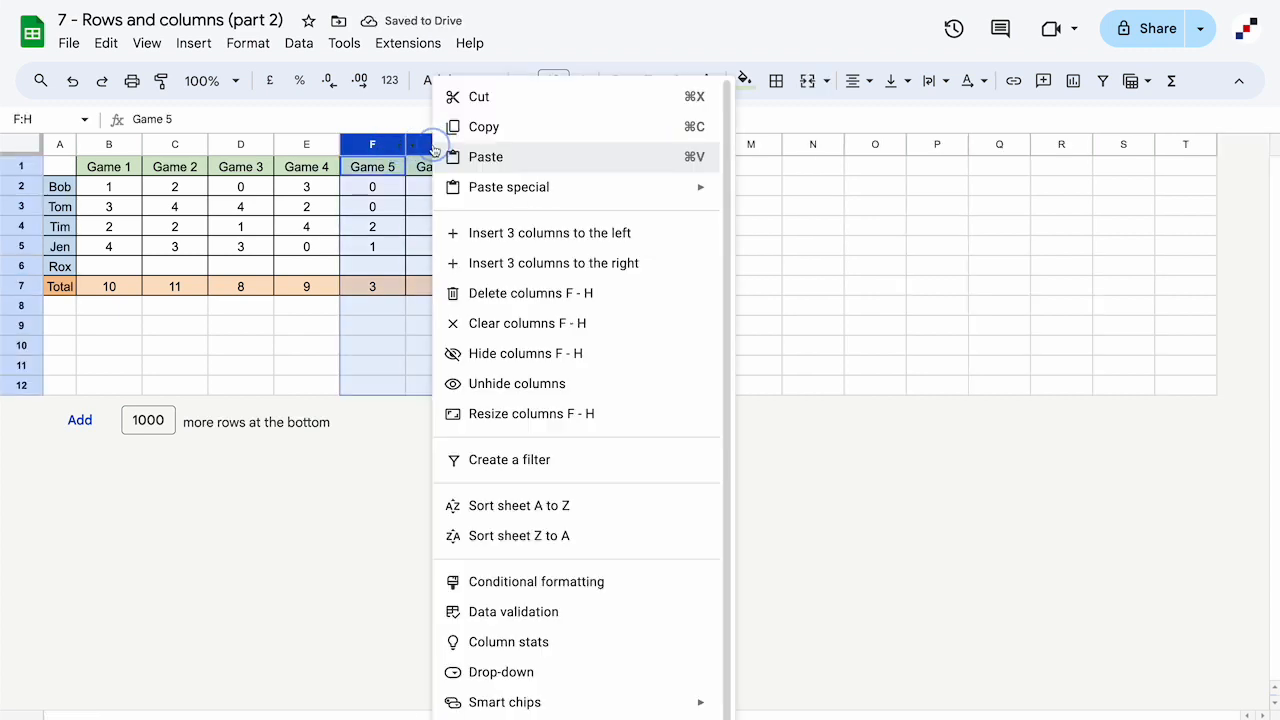
left_click(535, 389)
left_click(518, 351)
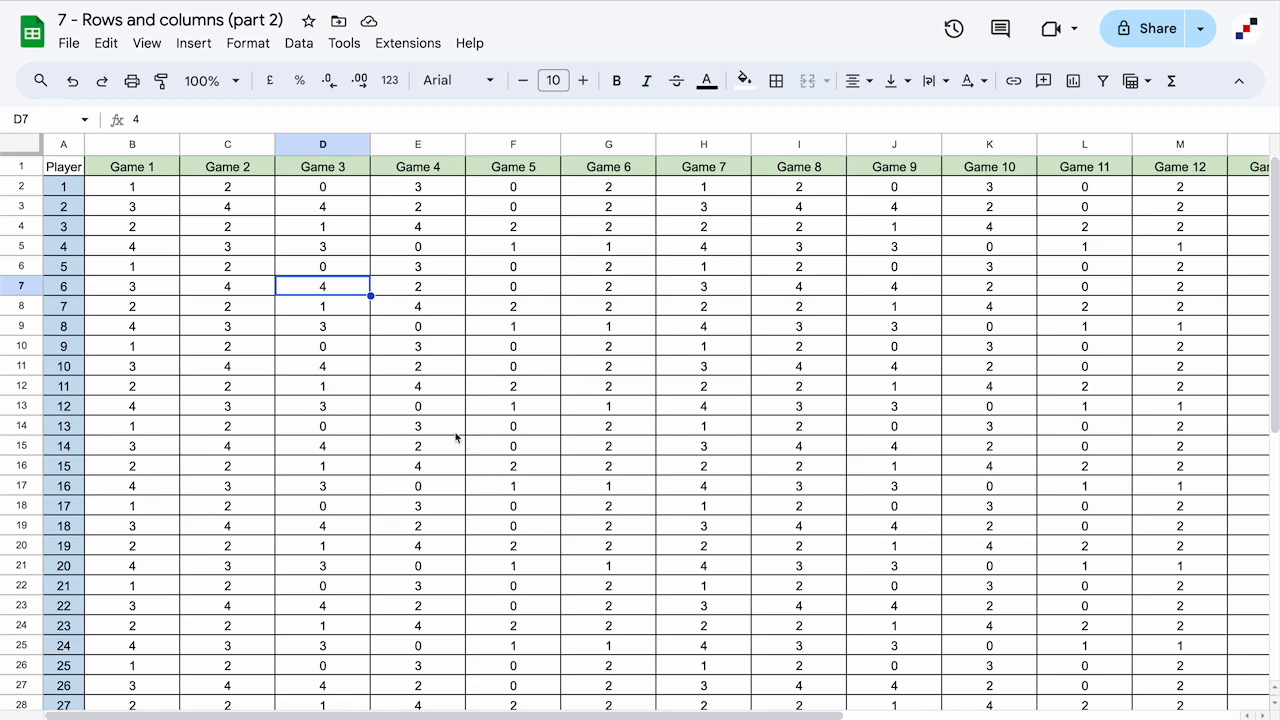
- Look through the player score table across all its game columns and down to the Total row
scroll(573, 265, "right", 3)
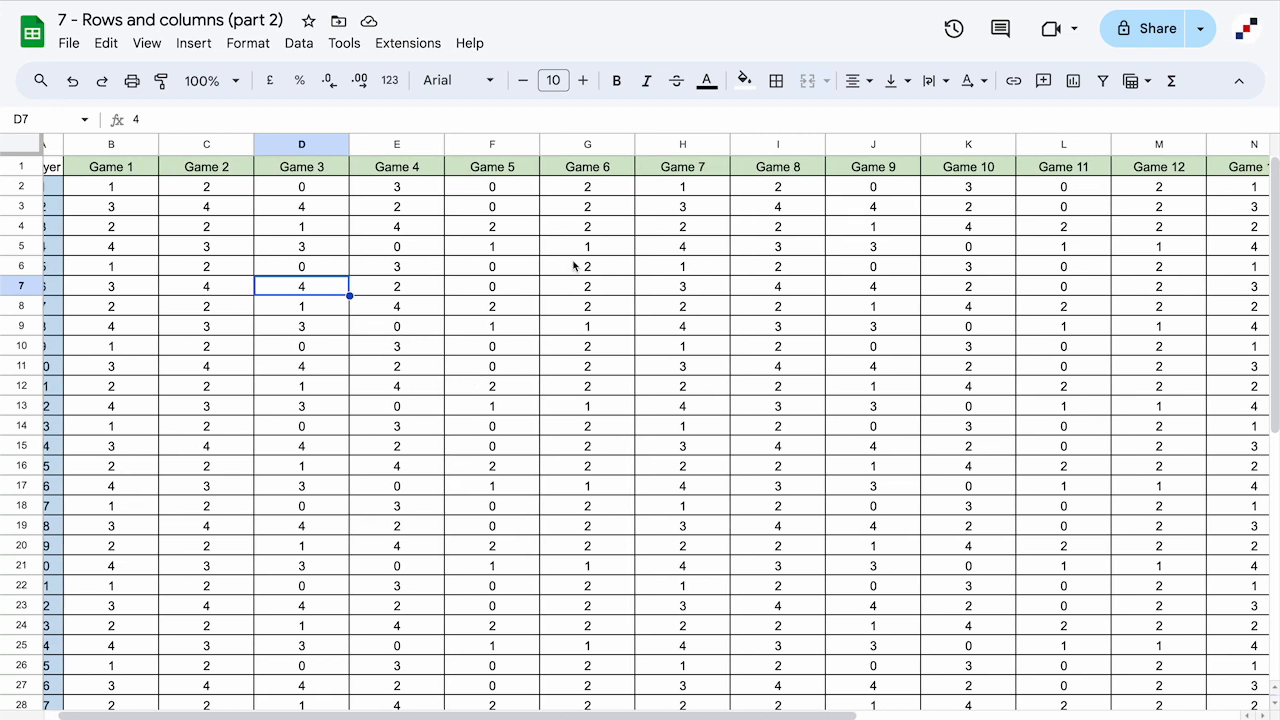
scroll(573, 265, "right", 3)
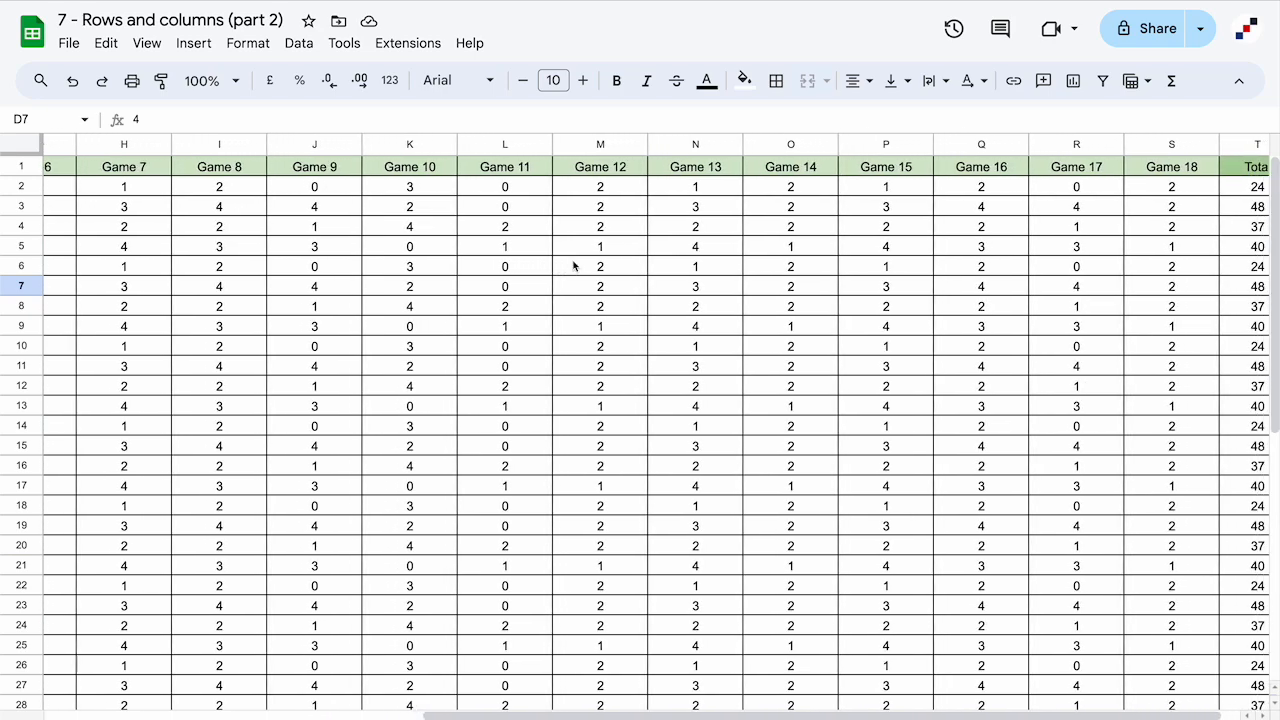
scroll(571, 263, "left", 8)
scroll(563, 267, "down", 7)
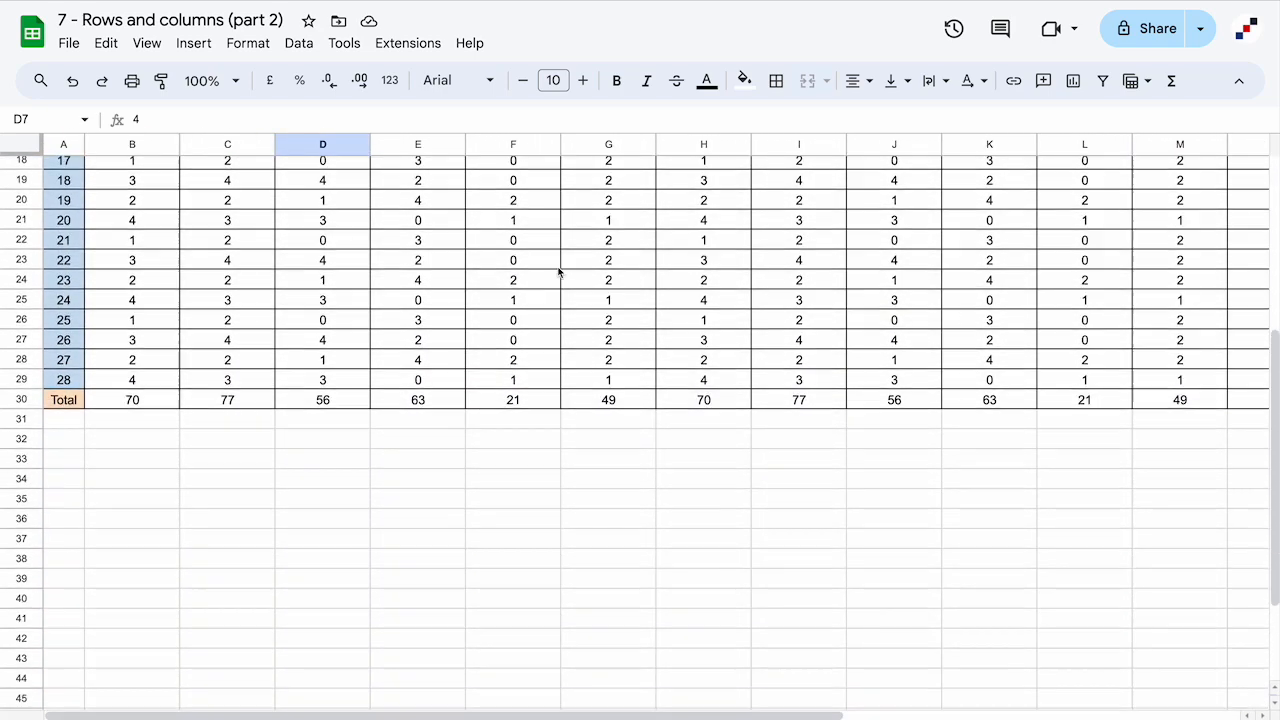
scroll(558, 270, "up", 7)
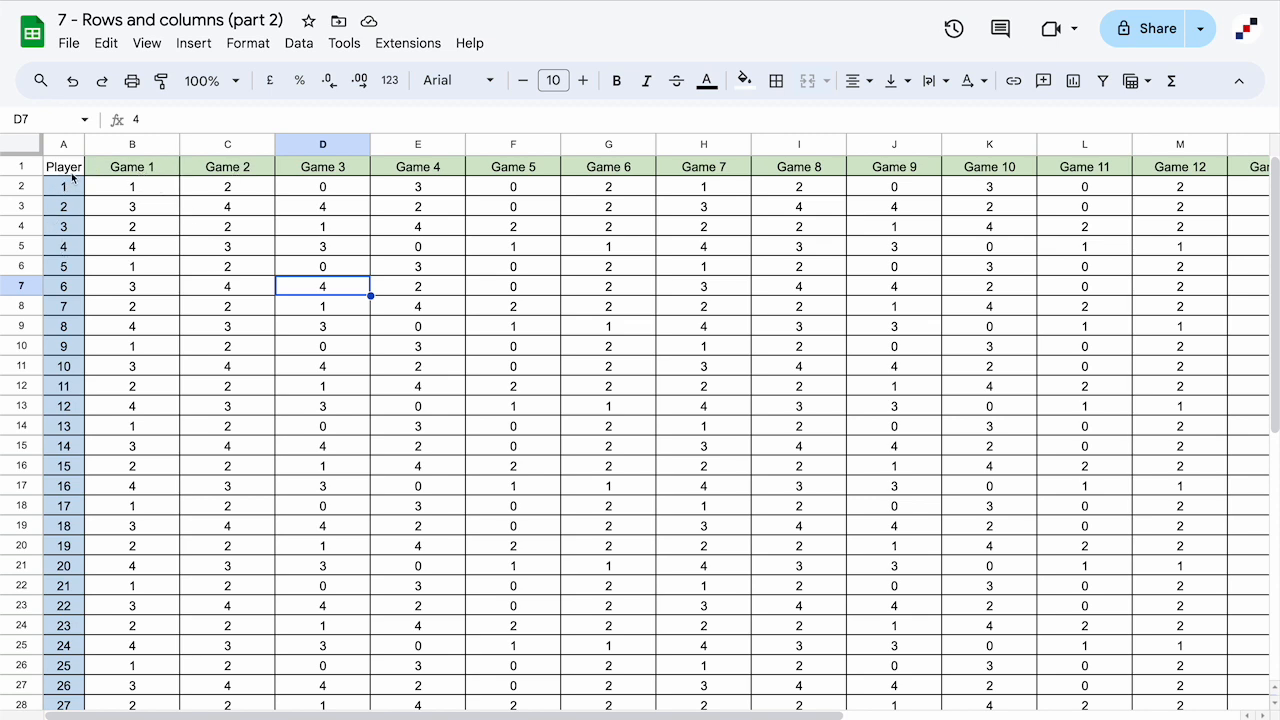
scroll(106, 194, "down", 3)
scroll(106, 194, "up", 3)
left_click(164, 173)
left_click(147, 44)
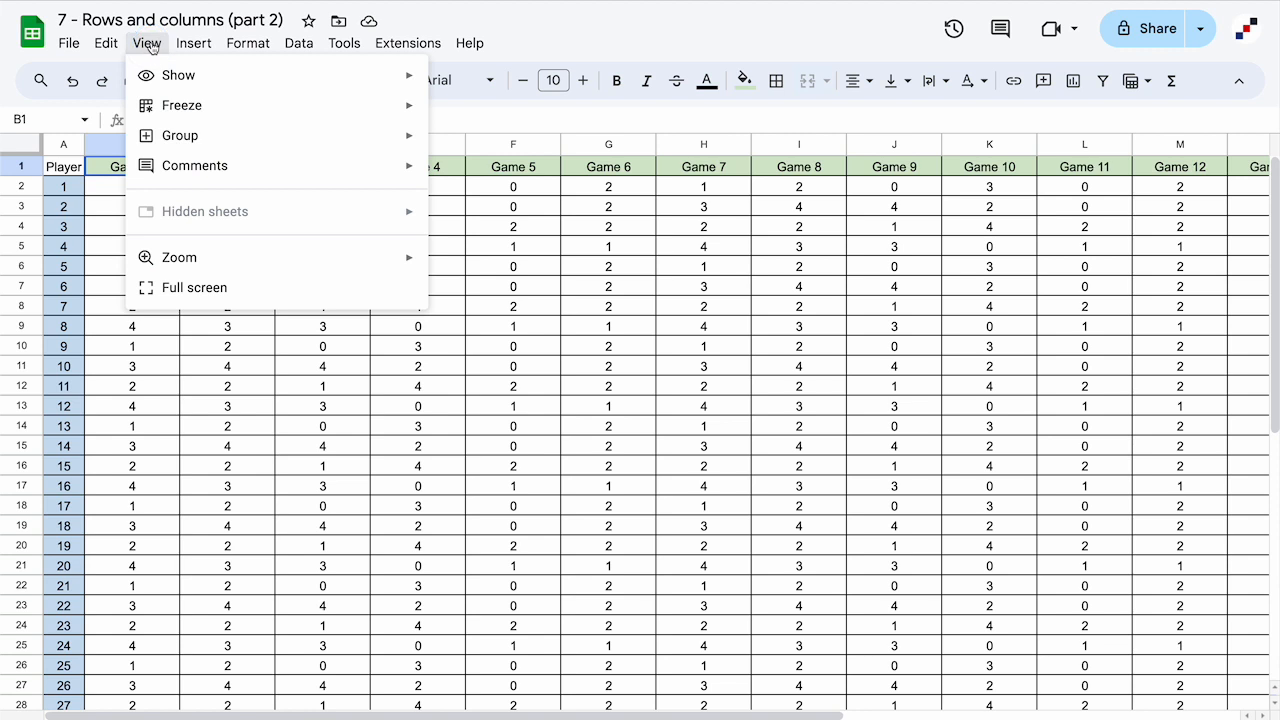
mouse_move(153, 110)
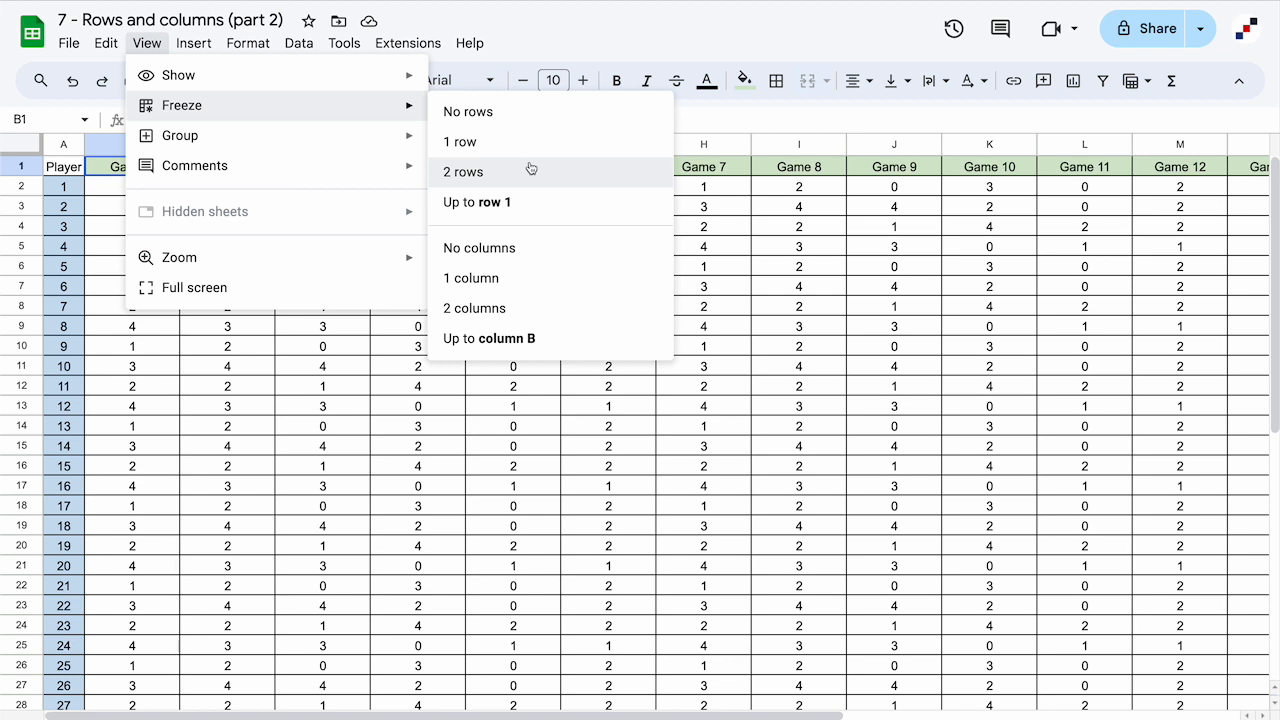
left_click(96, 170)
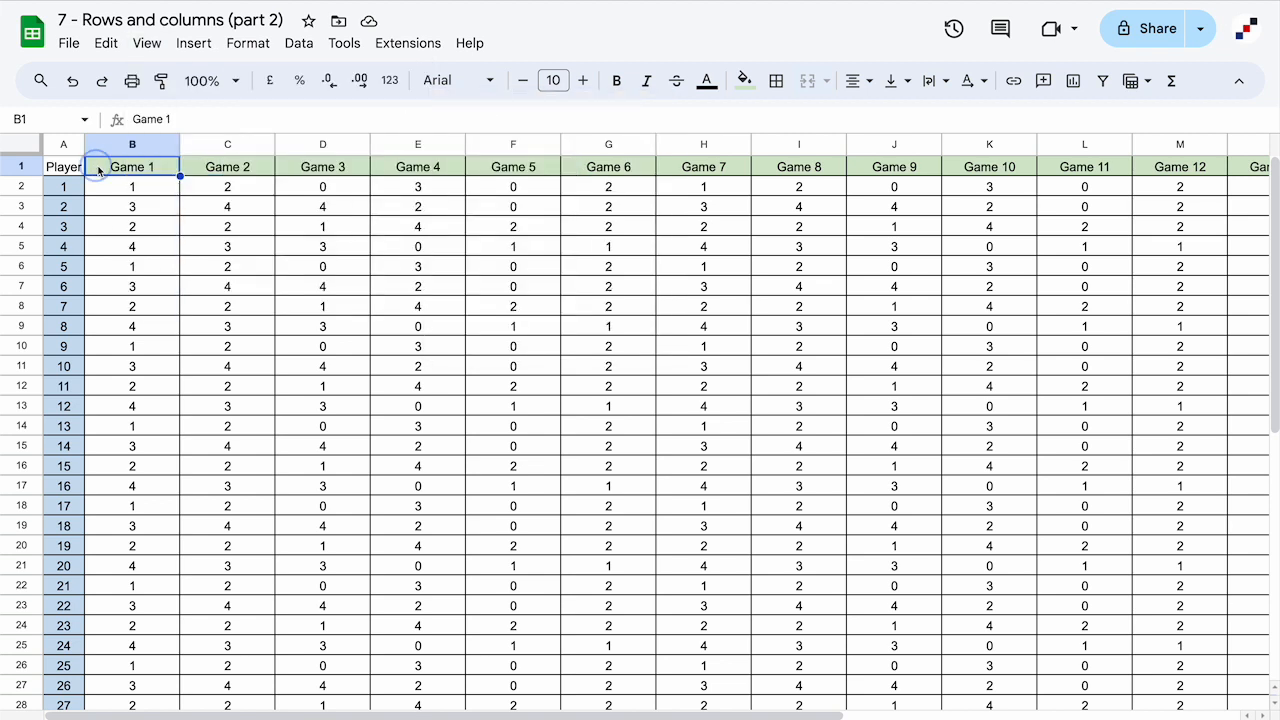
- Freeze the first row and check the header against the rows down to the end of the sheet
left_click(104, 266)
left_click(147, 43)
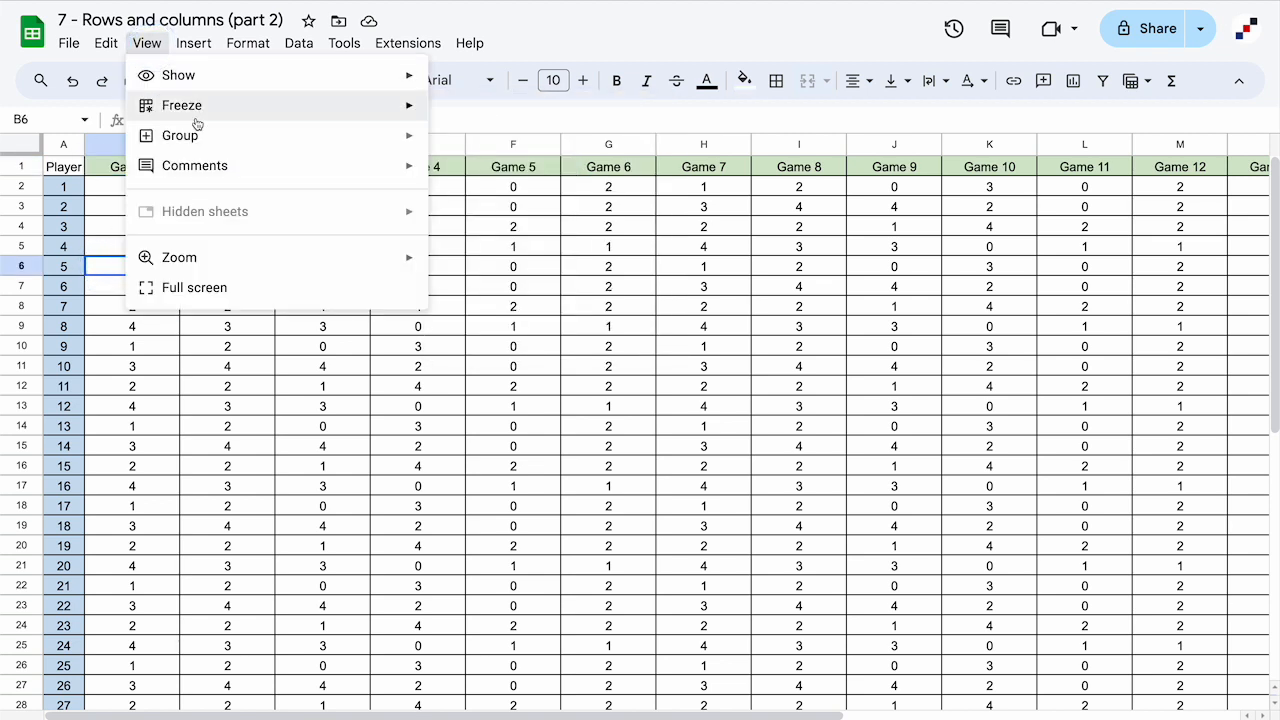
mouse_move(196, 118)
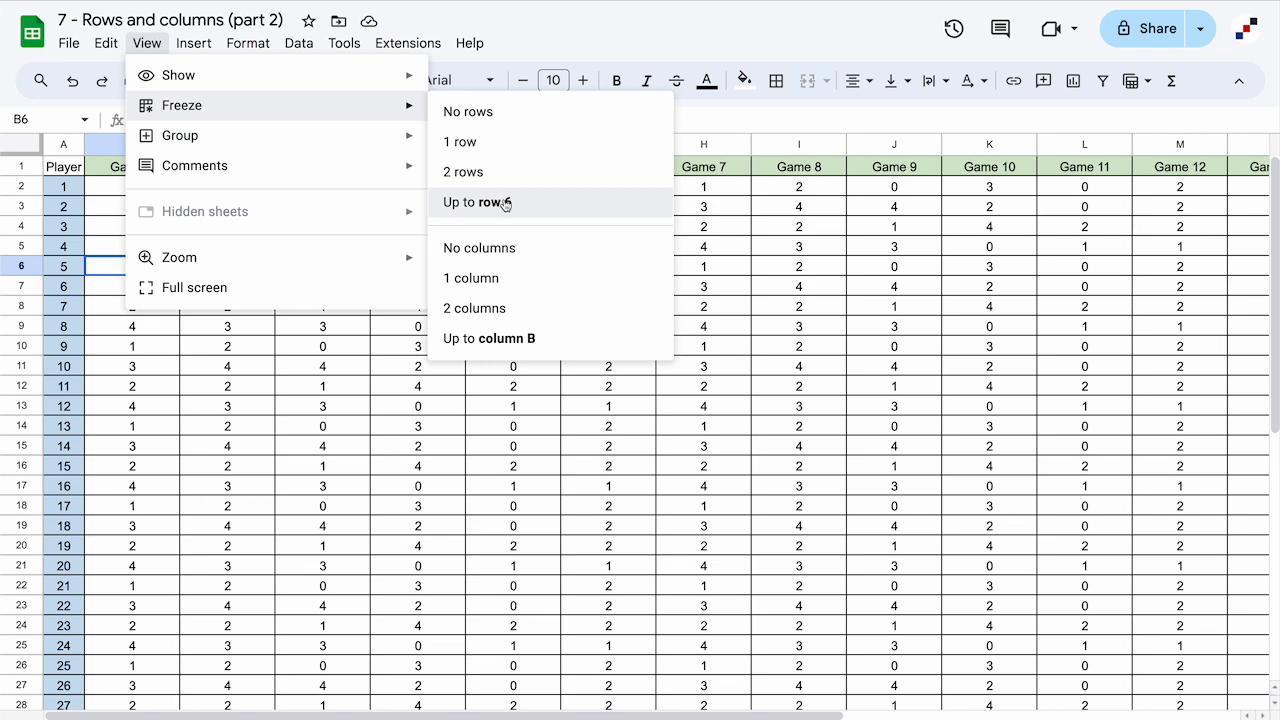
left_click(489, 146)
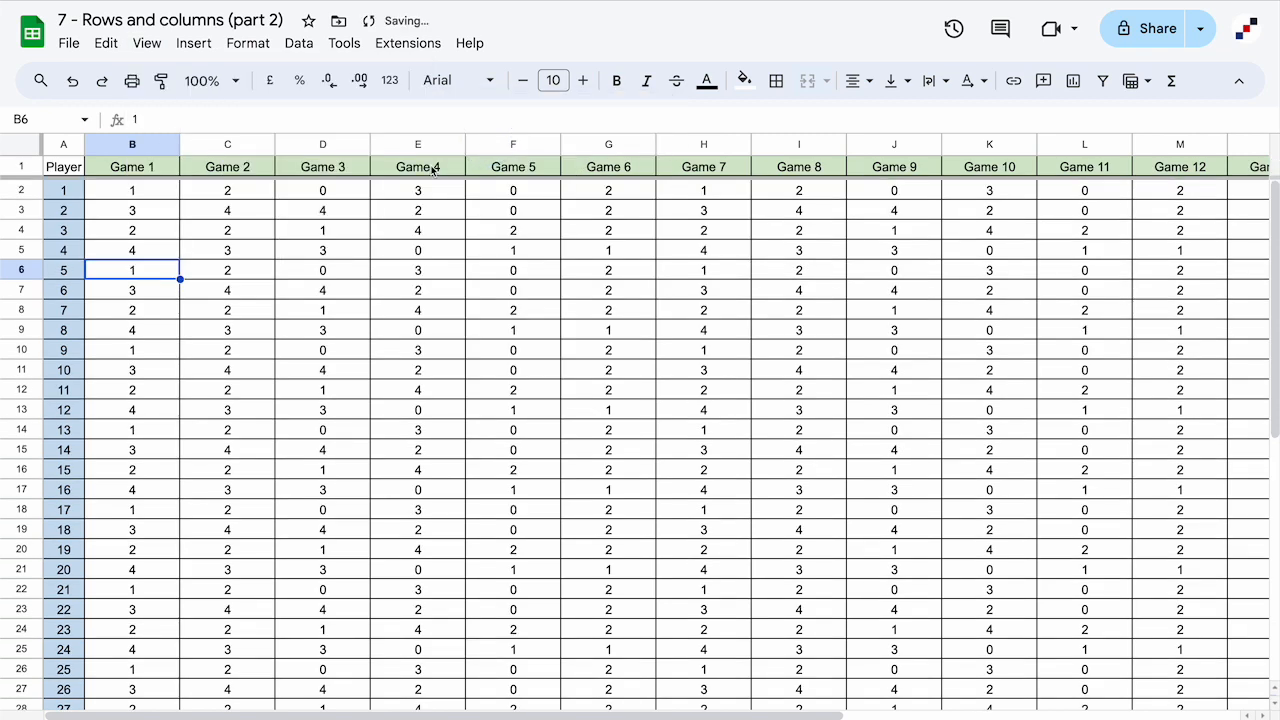
scroll(370, 315, "down", 1)
scroll(370, 315, "down", 4)
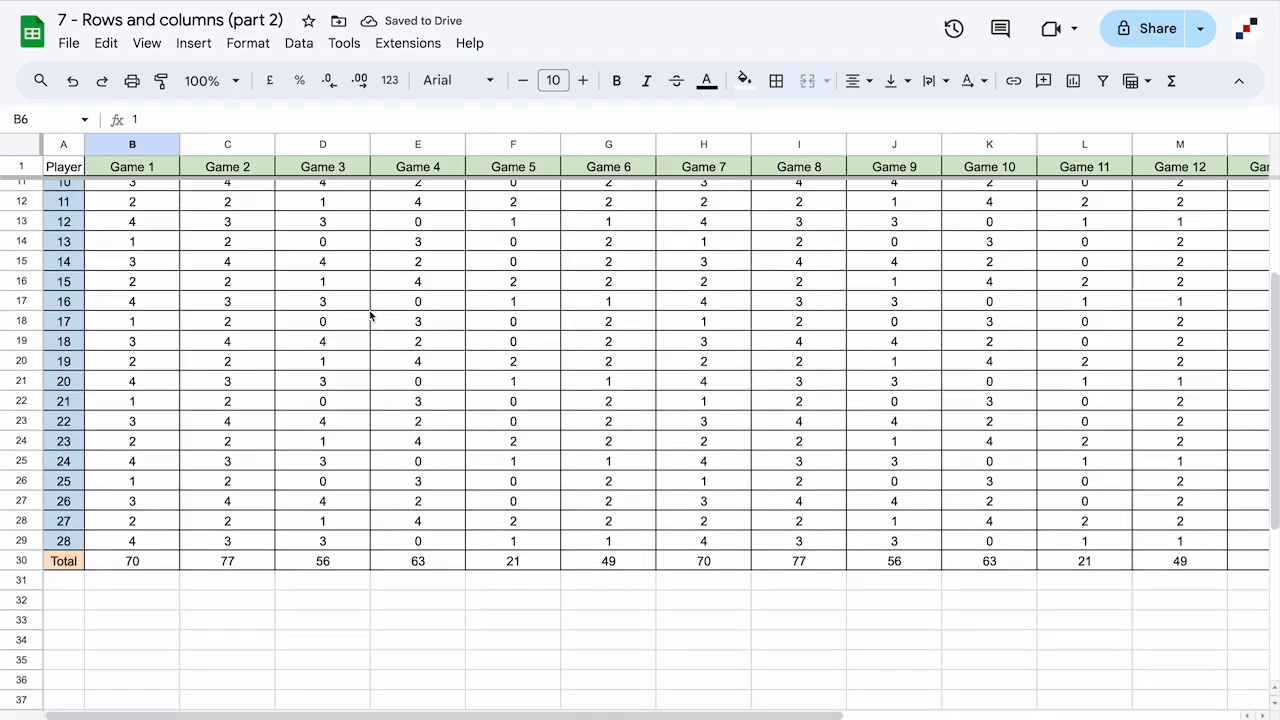
scroll(370, 315, "down", 4)
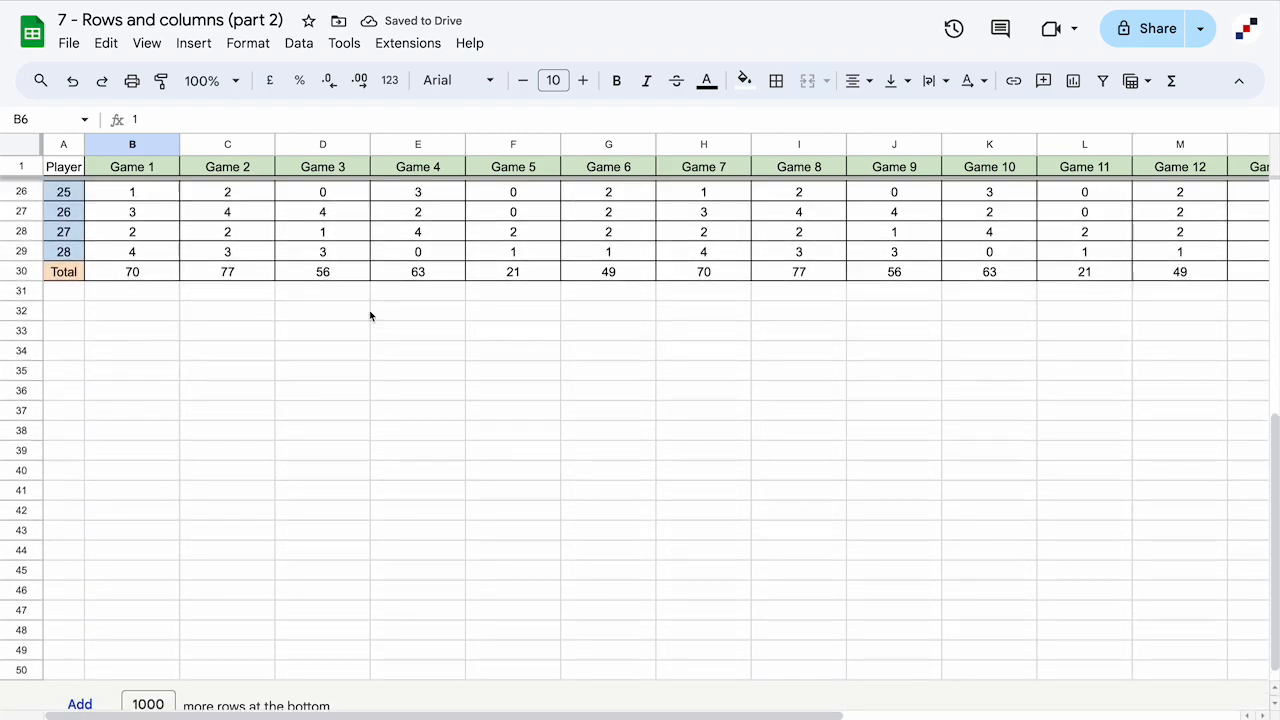
scroll(370, 315, "up", 8)
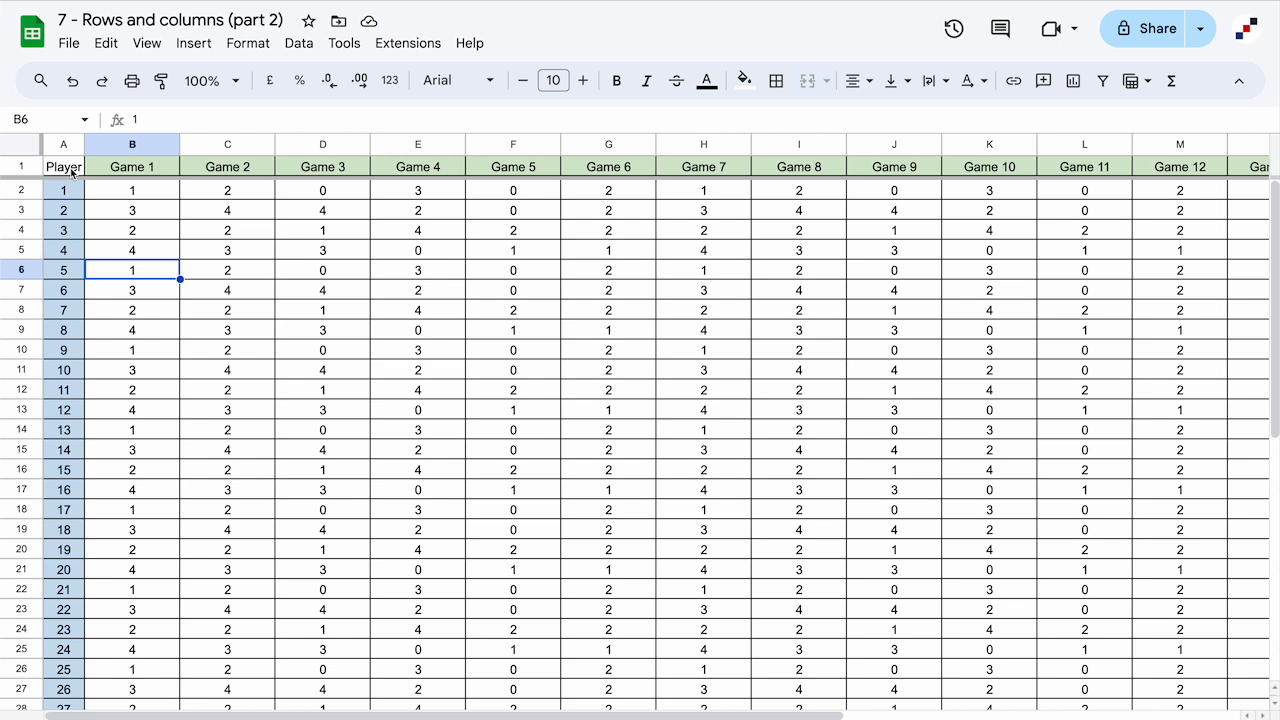
- Freeze the first column and check the player numbers against the game columns further along
left_click(66, 231)
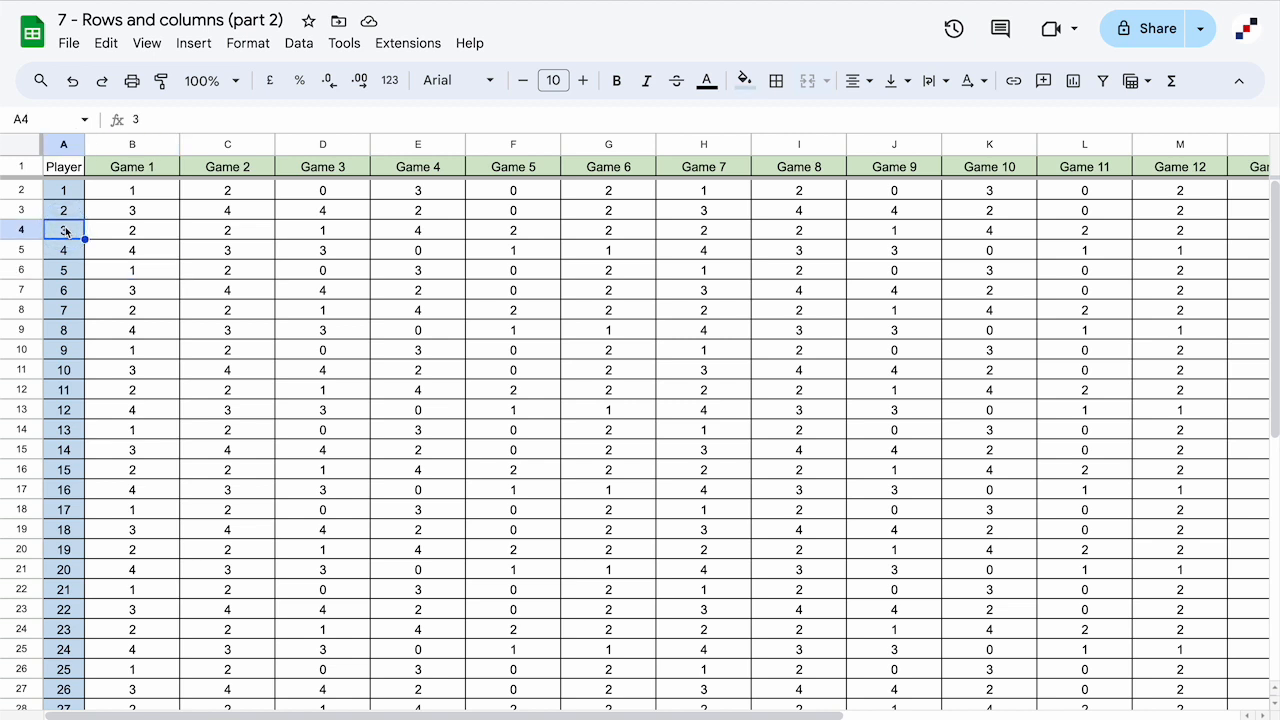
left_click(147, 43)
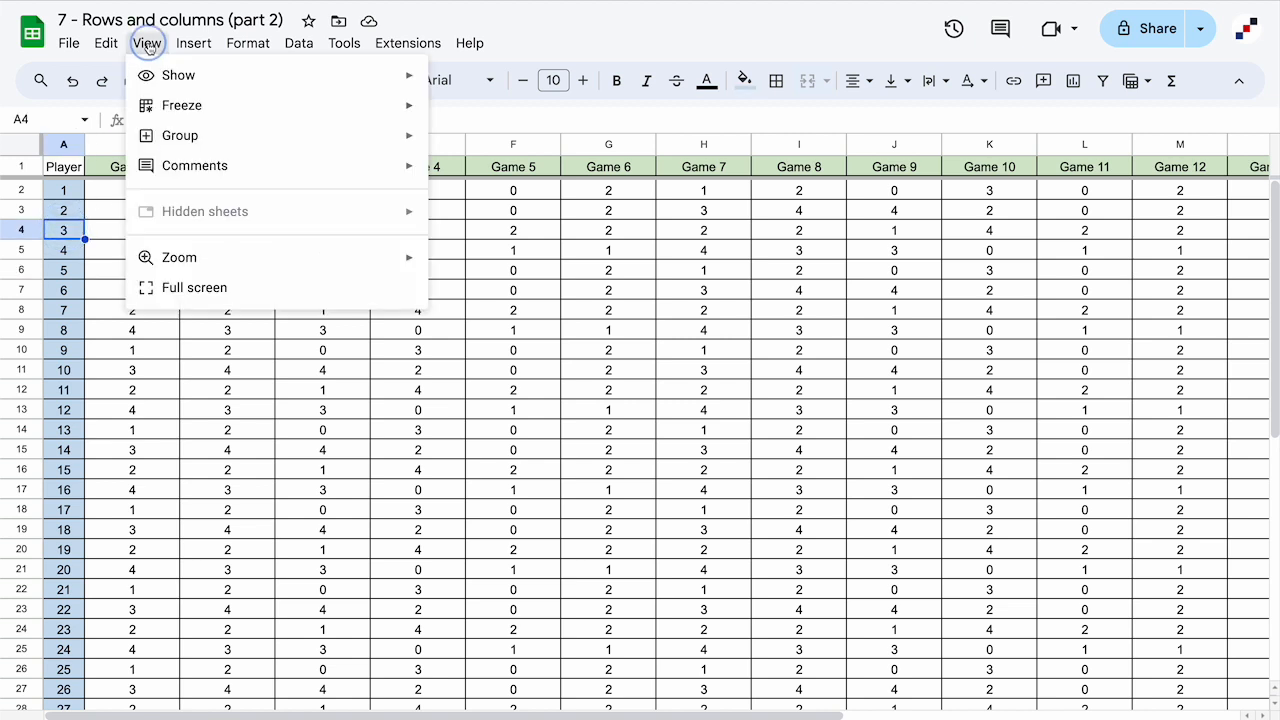
mouse_move(167, 107)
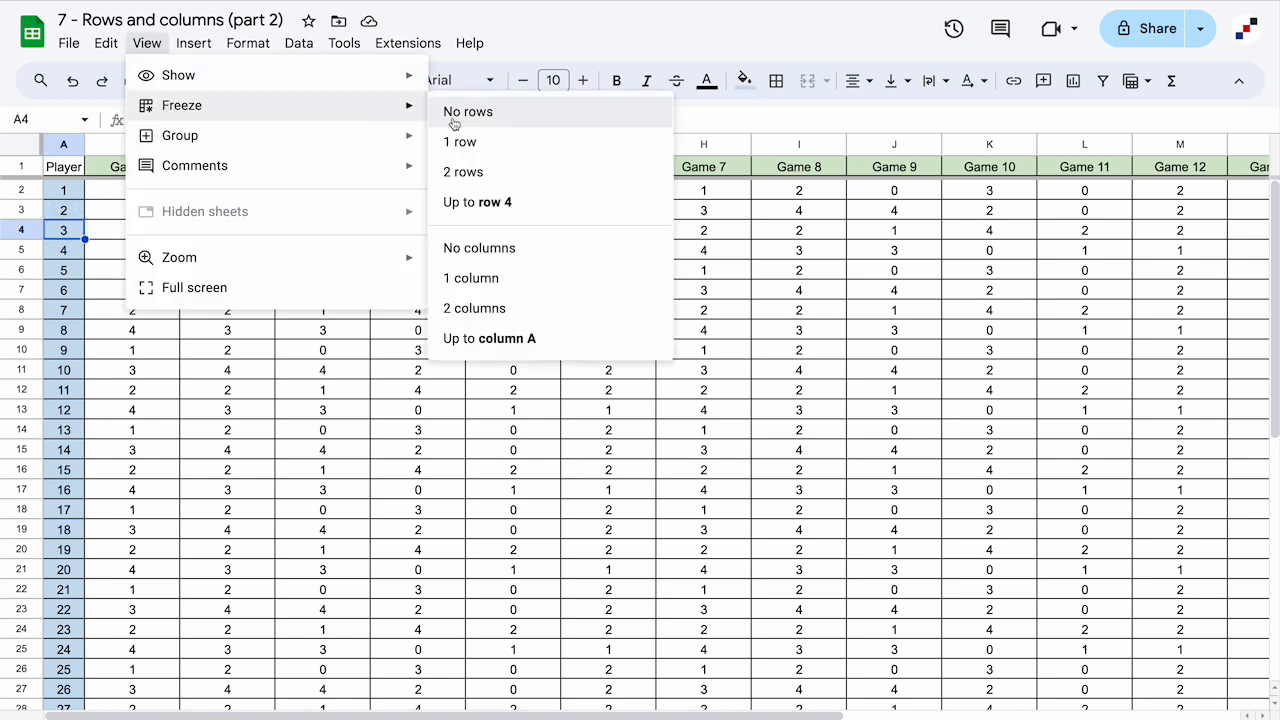
left_click(514, 286)
scroll(368, 277, "right", 3)
scroll(368, 277, "right", 4)
scroll(368, 277, "right", 1)
scroll(368, 277, "left", 6)
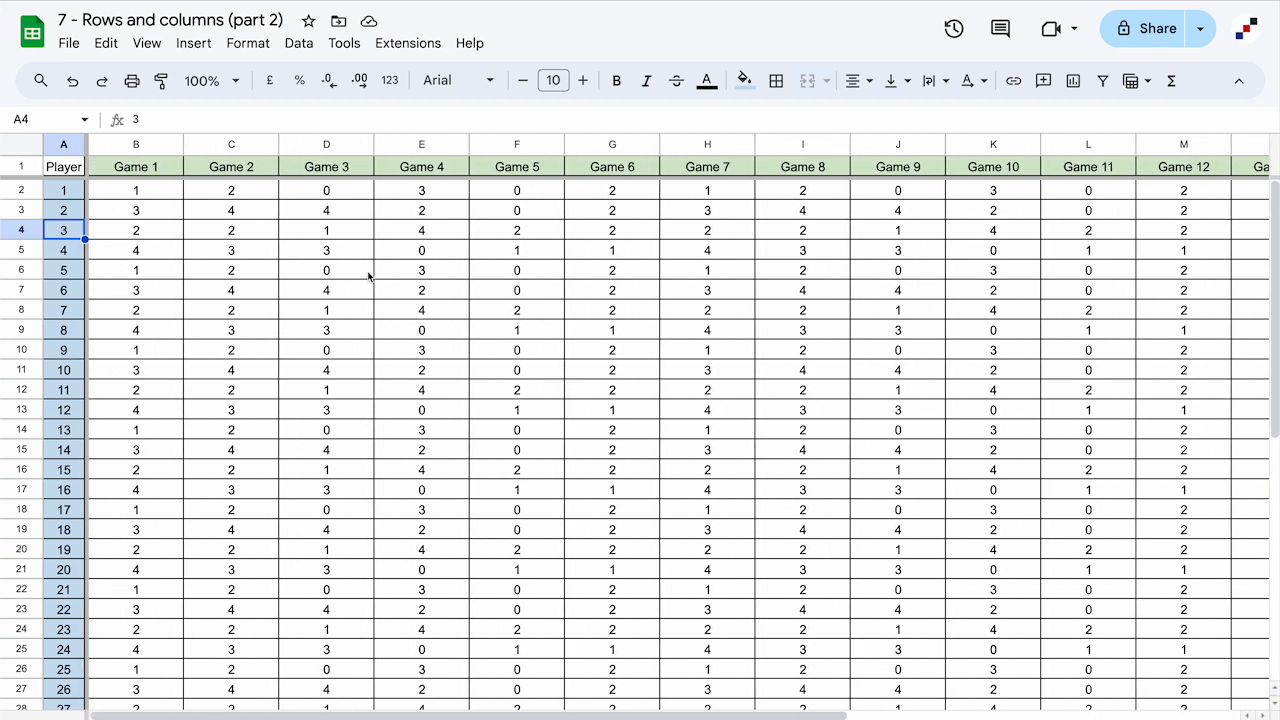
- Unfreeze all rows and columns of the score table
left_click(231, 210)
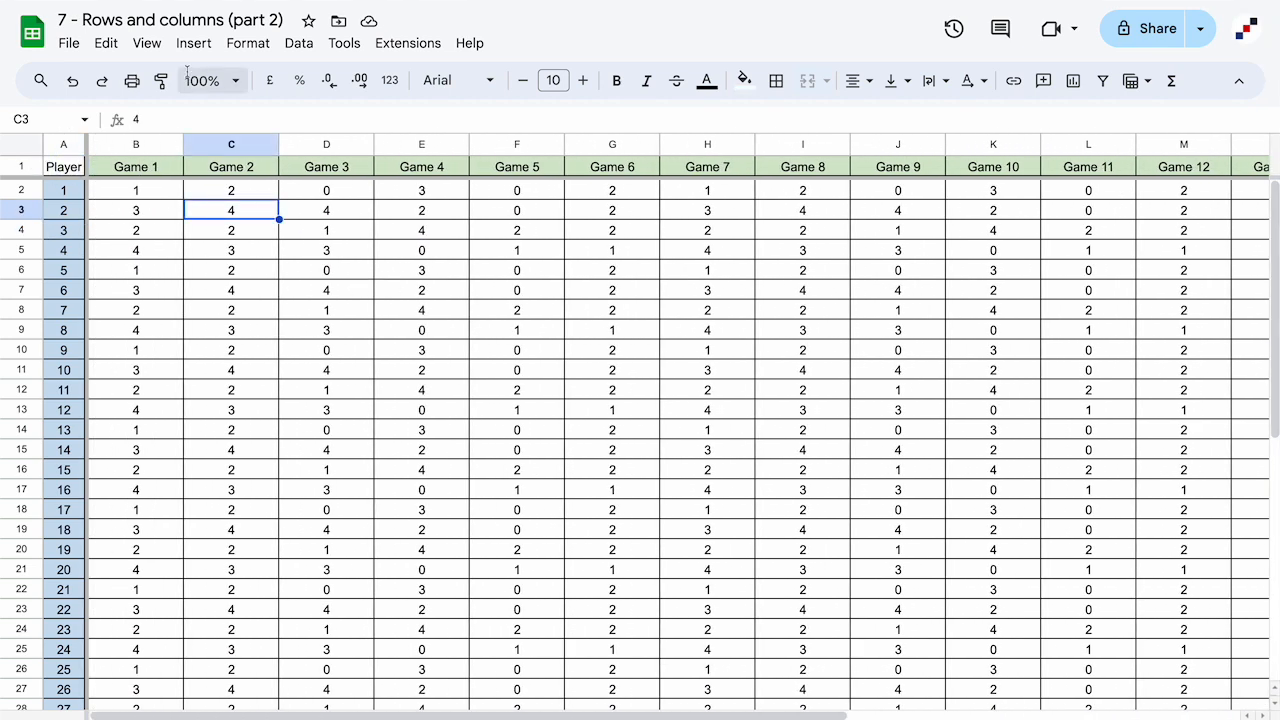
left_click(147, 43)
mouse_move(243, 105)
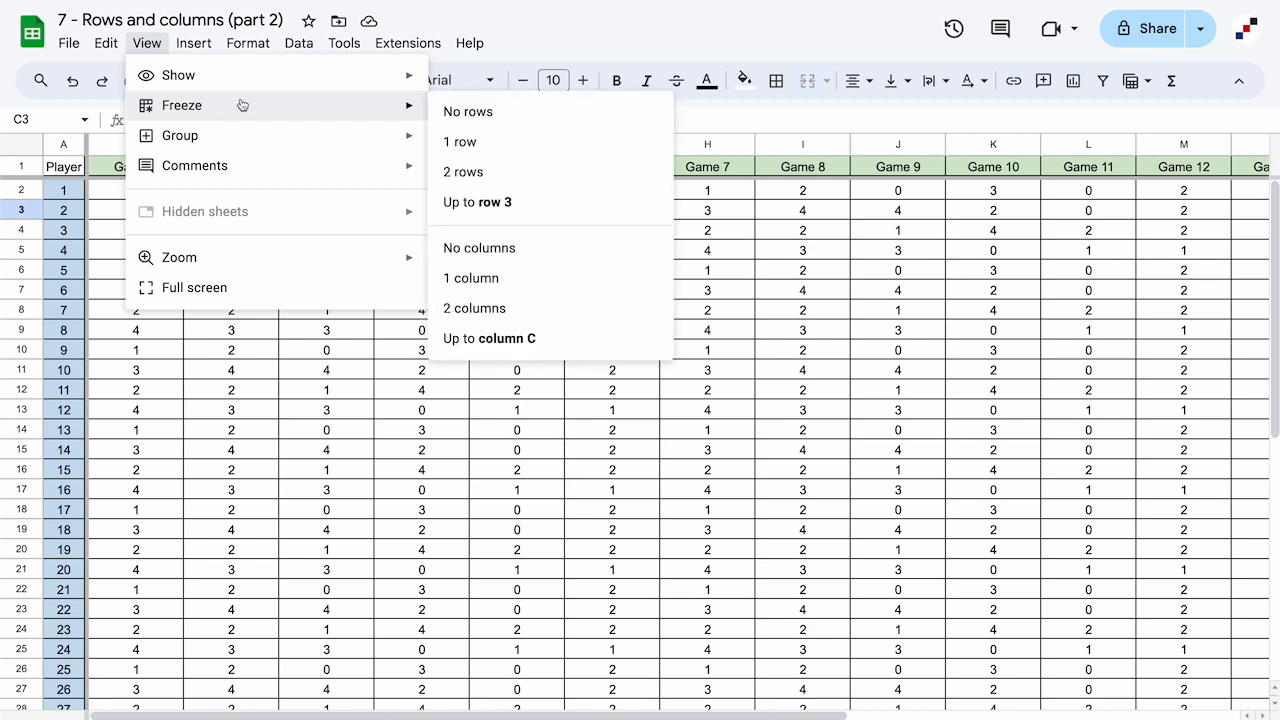
left_click(451, 111)
left_click(147, 43)
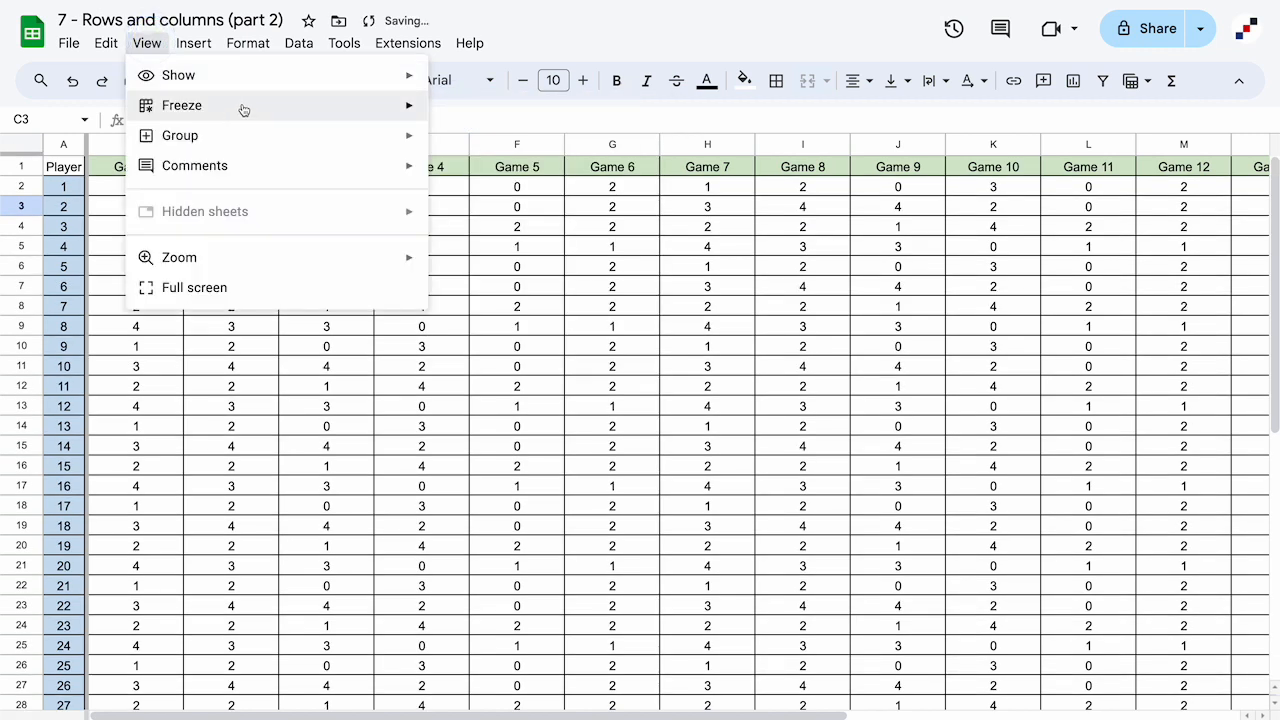
mouse_move(243, 105)
left_click(520, 249)
left_click(376, 293)
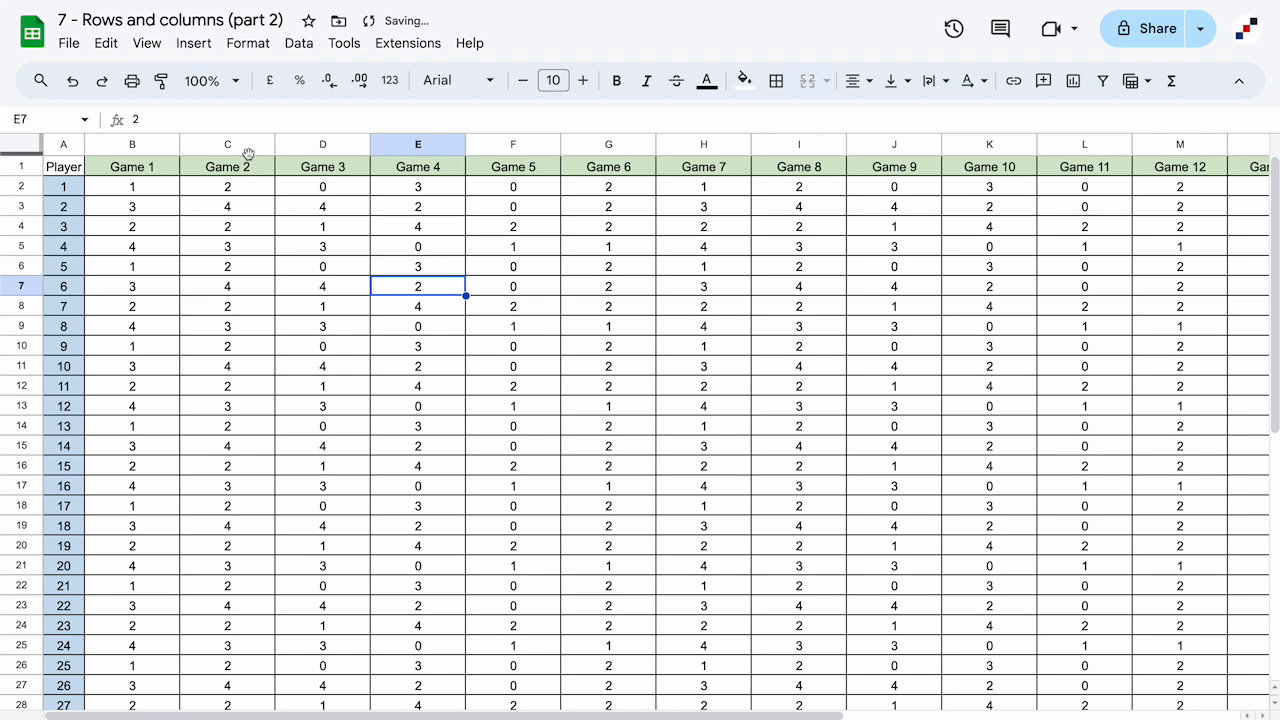
- Freeze row 1 and columns A to B by repositioning the freeze boundaries directly on the grid
mouse_move(248, 155)
left_mouse_down()
mouse_move(246, 209)
mouse_move(249, 178)
left_mouse_up()
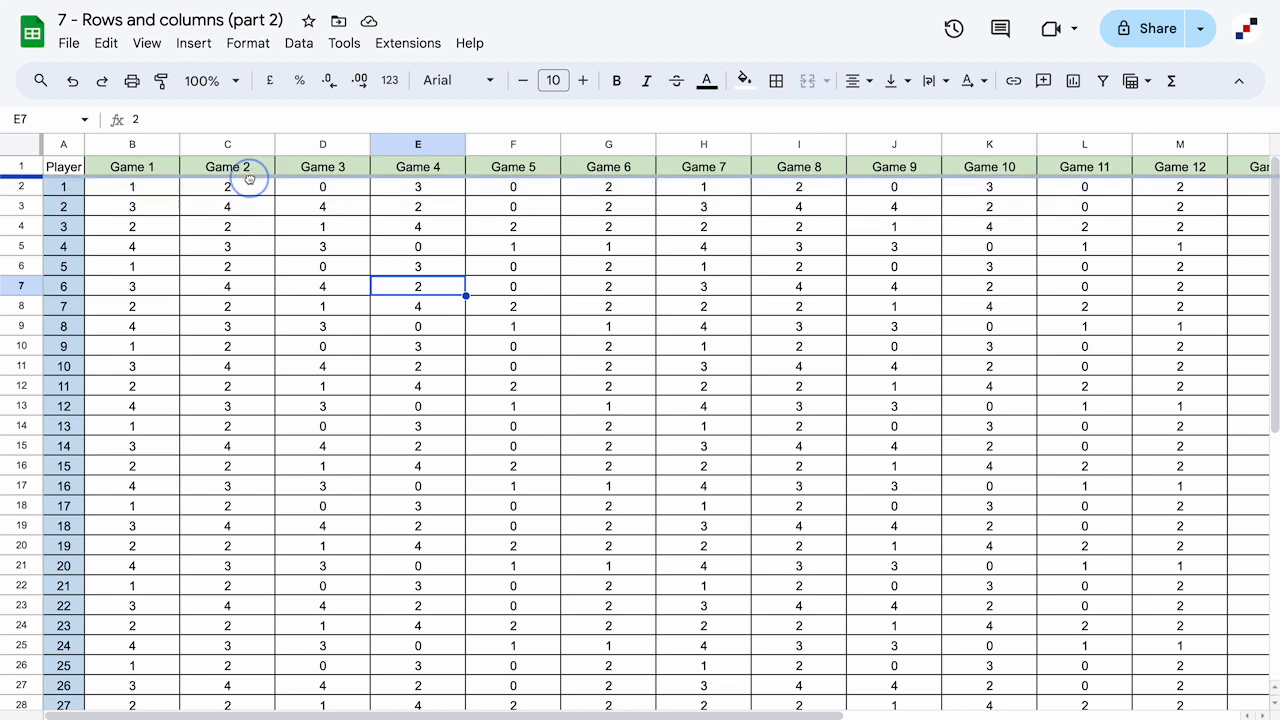
left_click_drag(249, 178, 249, 178)
left_click_drag(42, 204, 180, 213)
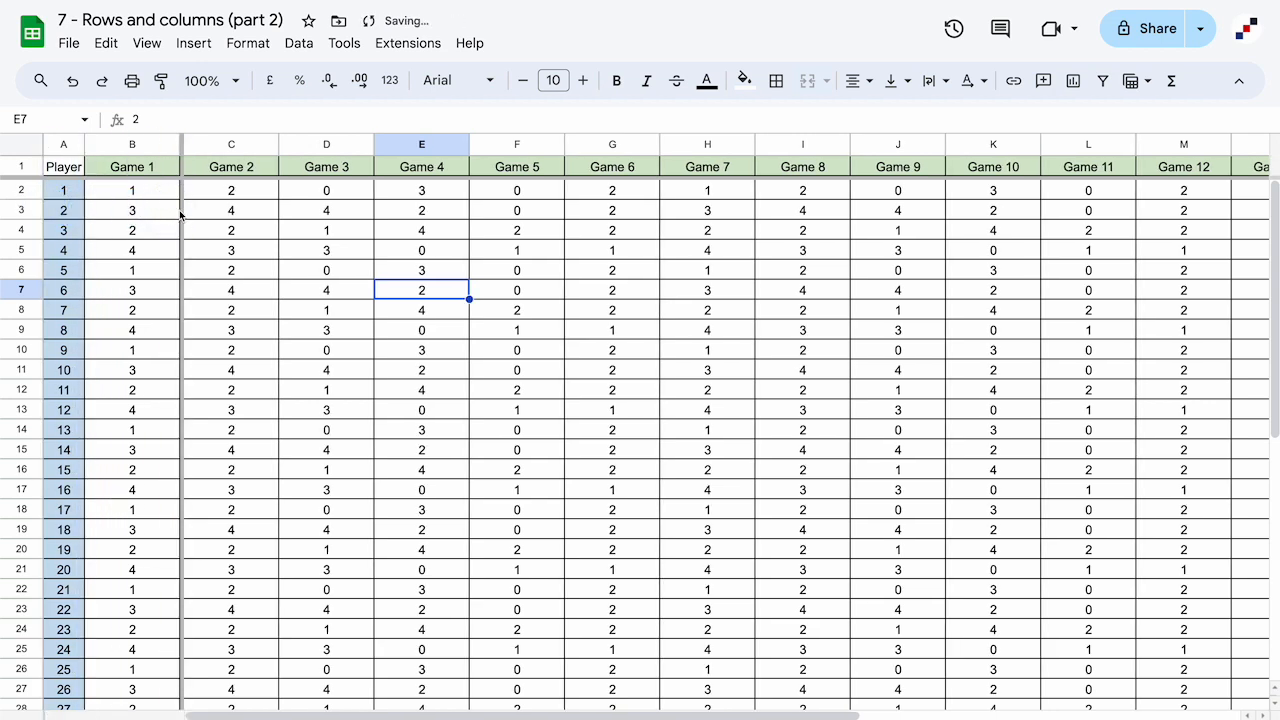
scroll(270, 222, "down", 2)
scroll(270, 222, "up", 2)
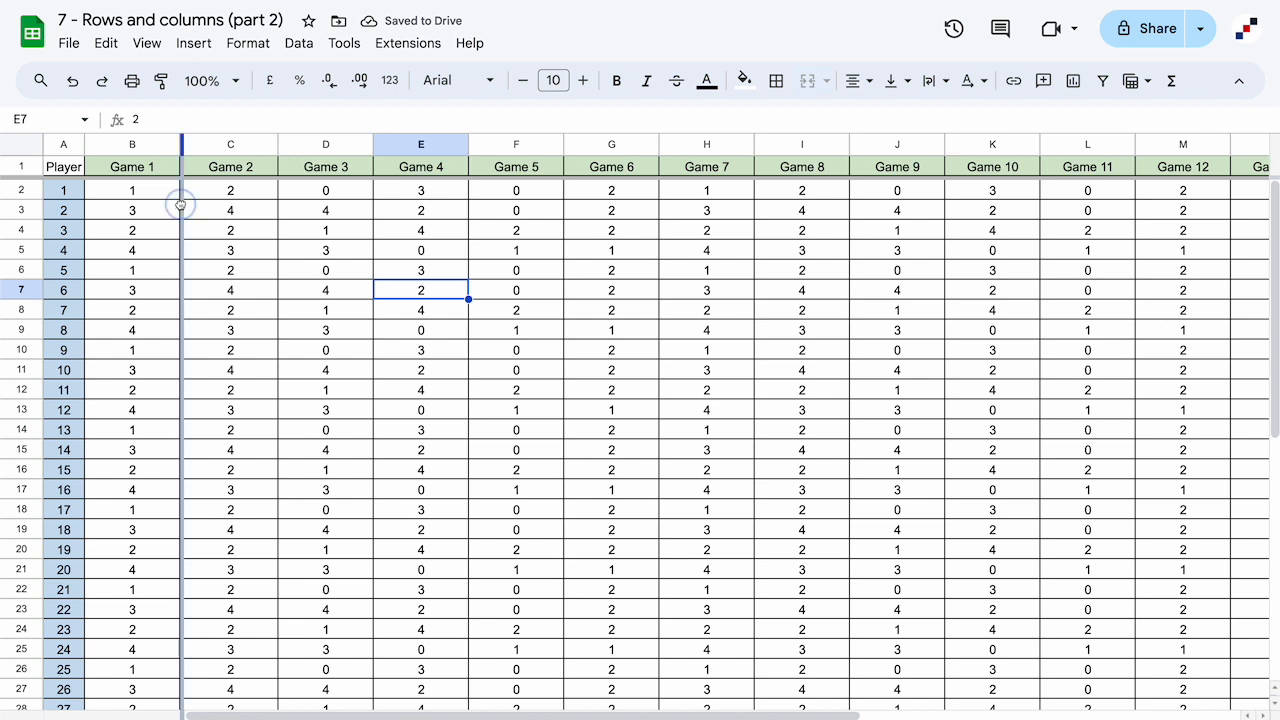
- Reduce the frozen area to column A only and unfreeze the rows
left_click_drag(180, 205, 88, 206)
left_click(146, 42)
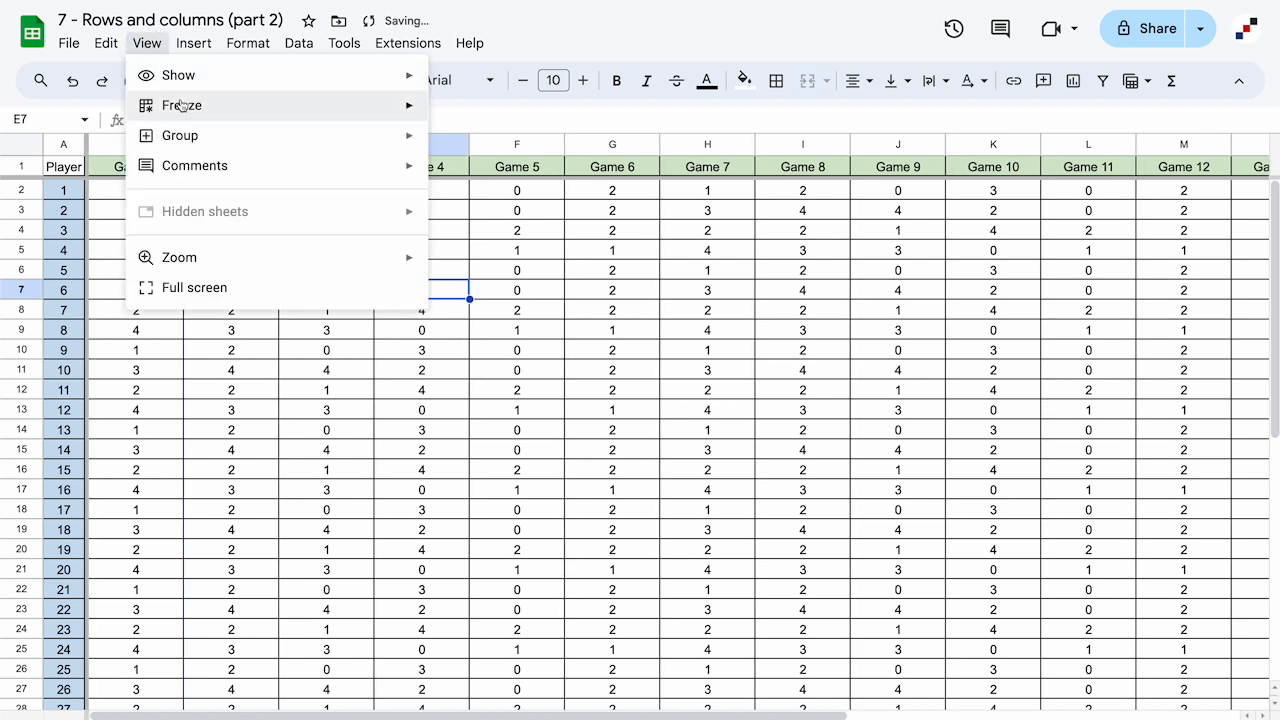
mouse_move(181, 105)
left_click(537, 109)
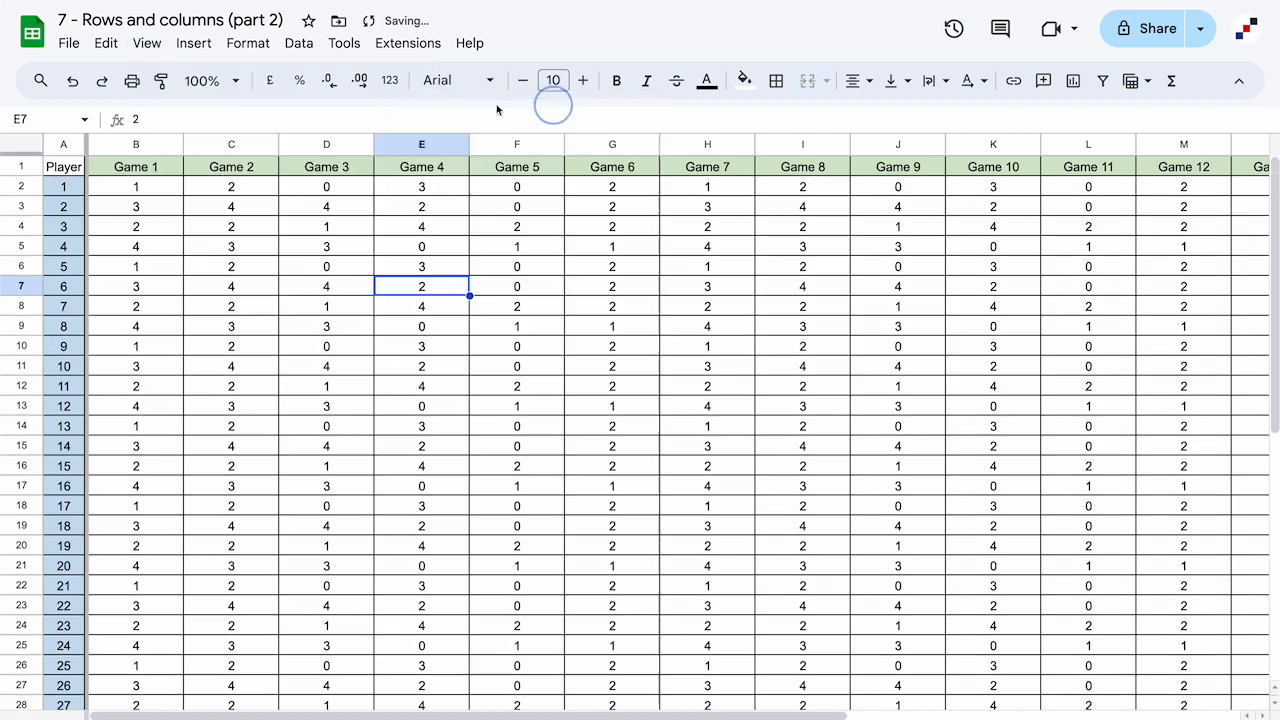
left_click(150, 43)
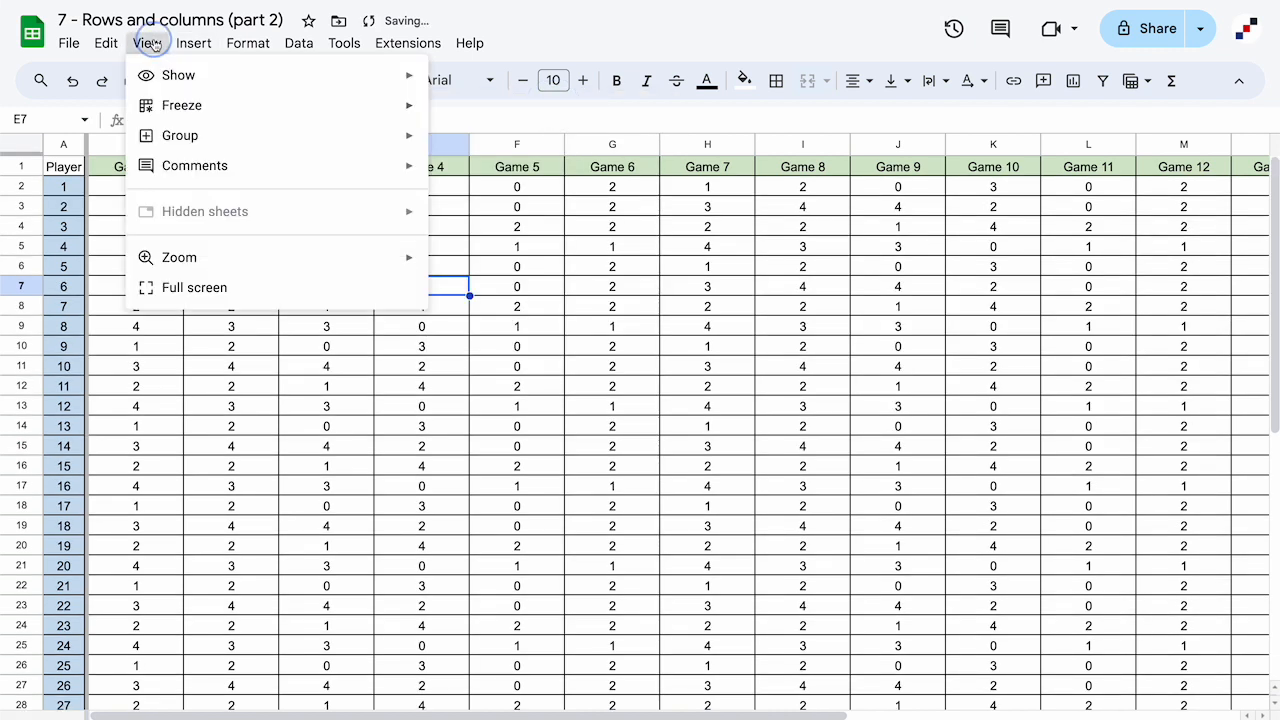
left_click(149, 44)
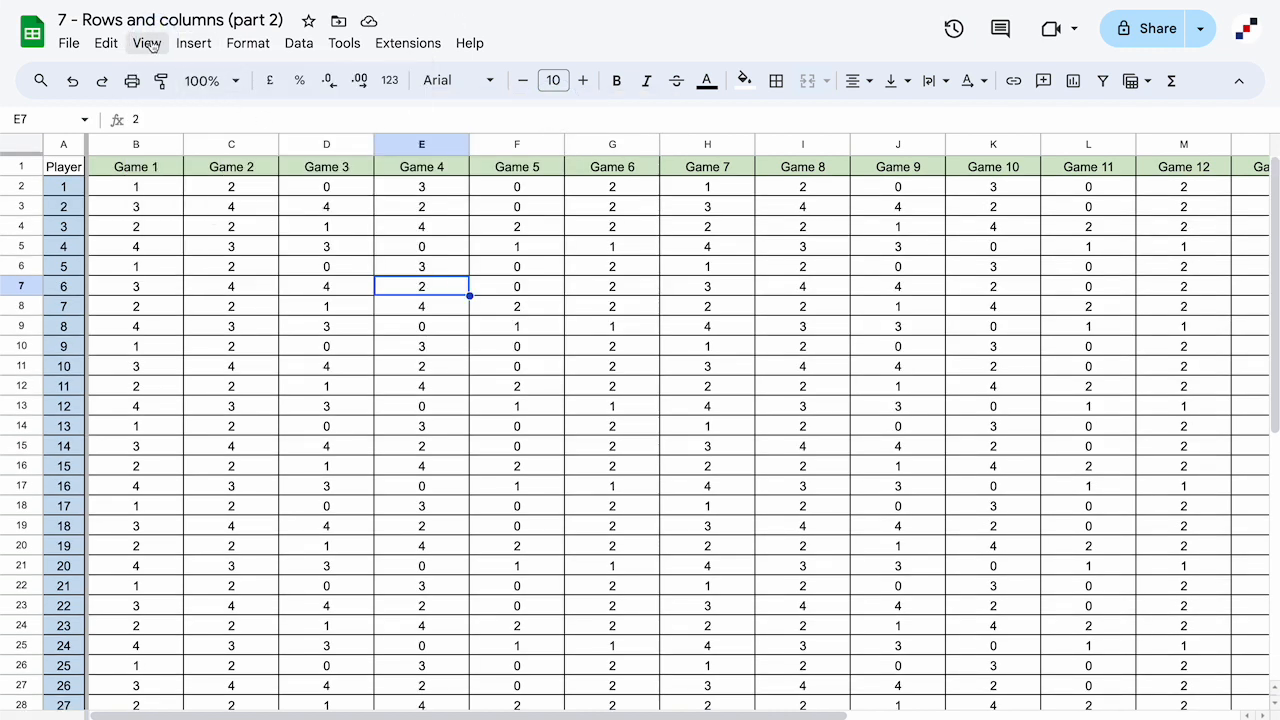
left_click_drag(231, 152, 279, 162)
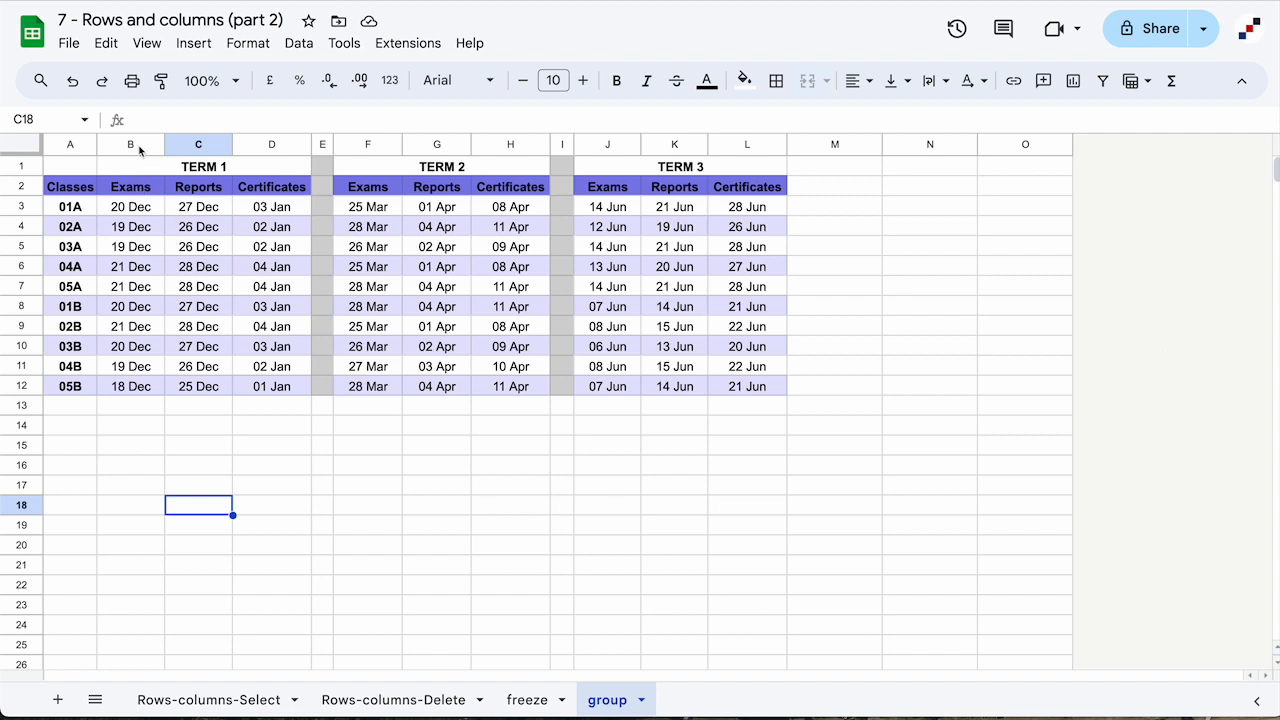
- Group the TERM 1 columns B to D on the group sheet, and deselect them
left_click_drag(117, 149, 263, 145)
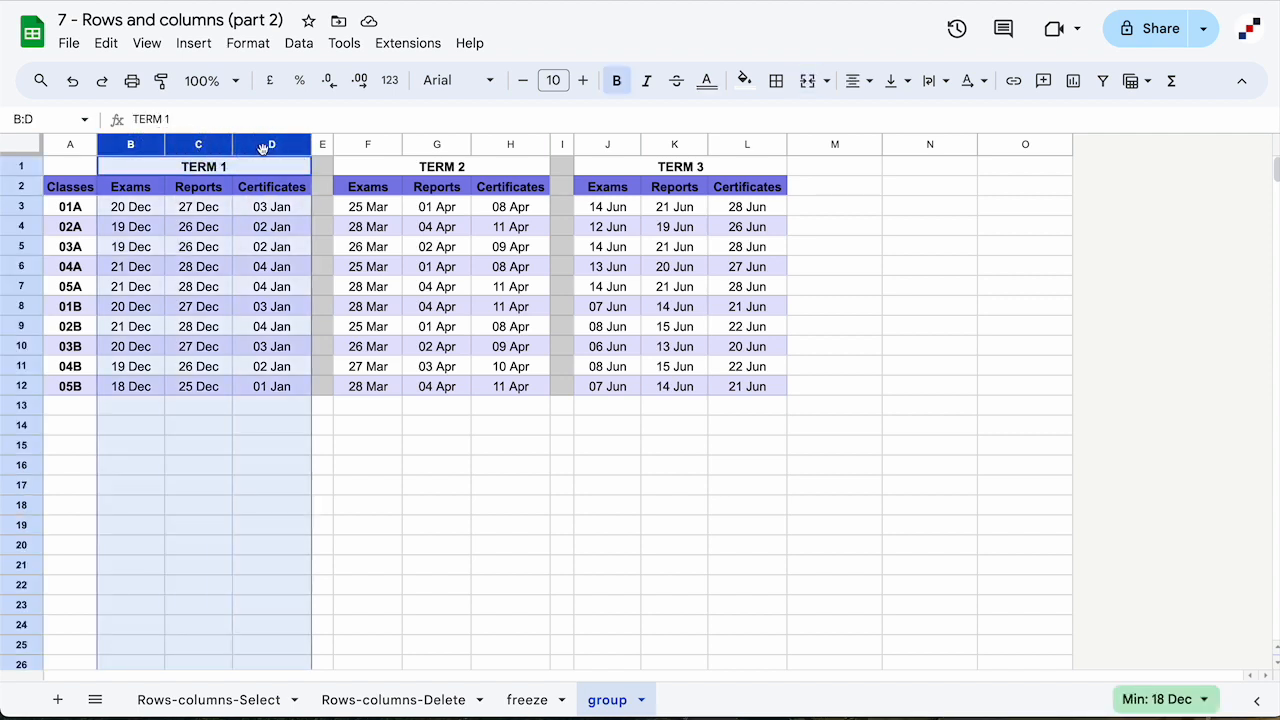
right_click(263, 148)
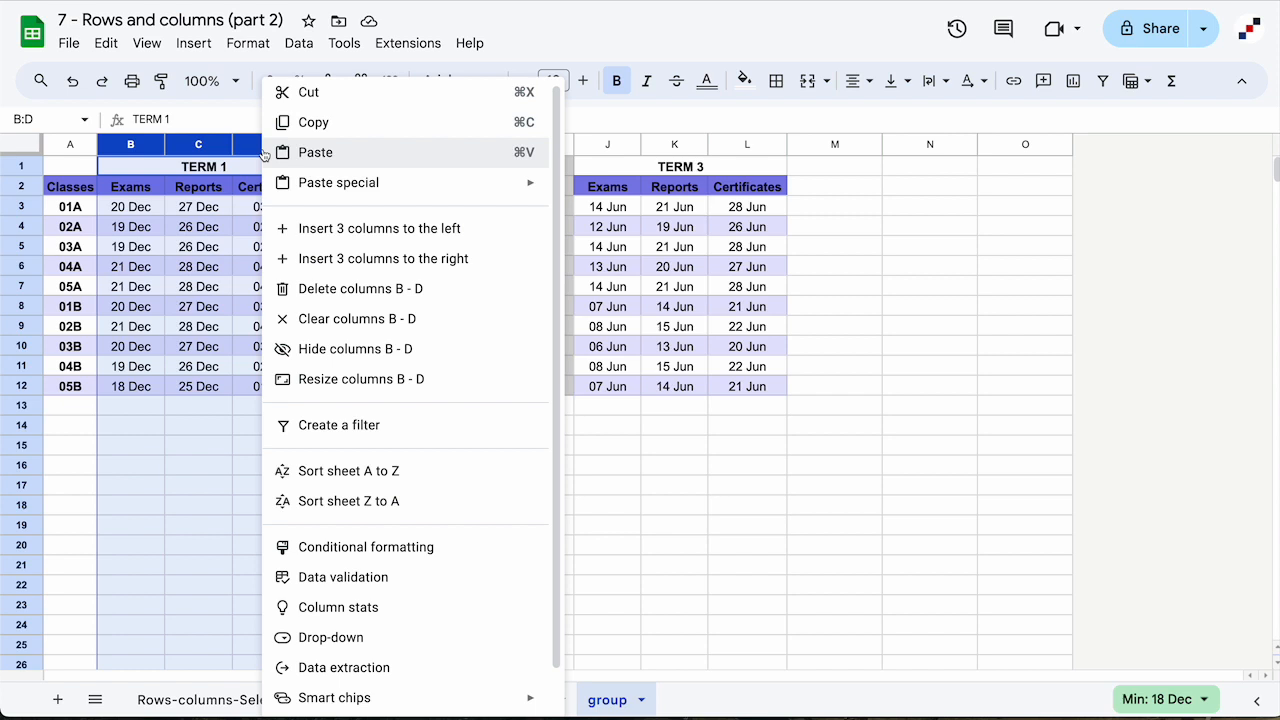
scroll(348, 262, "down", 1)
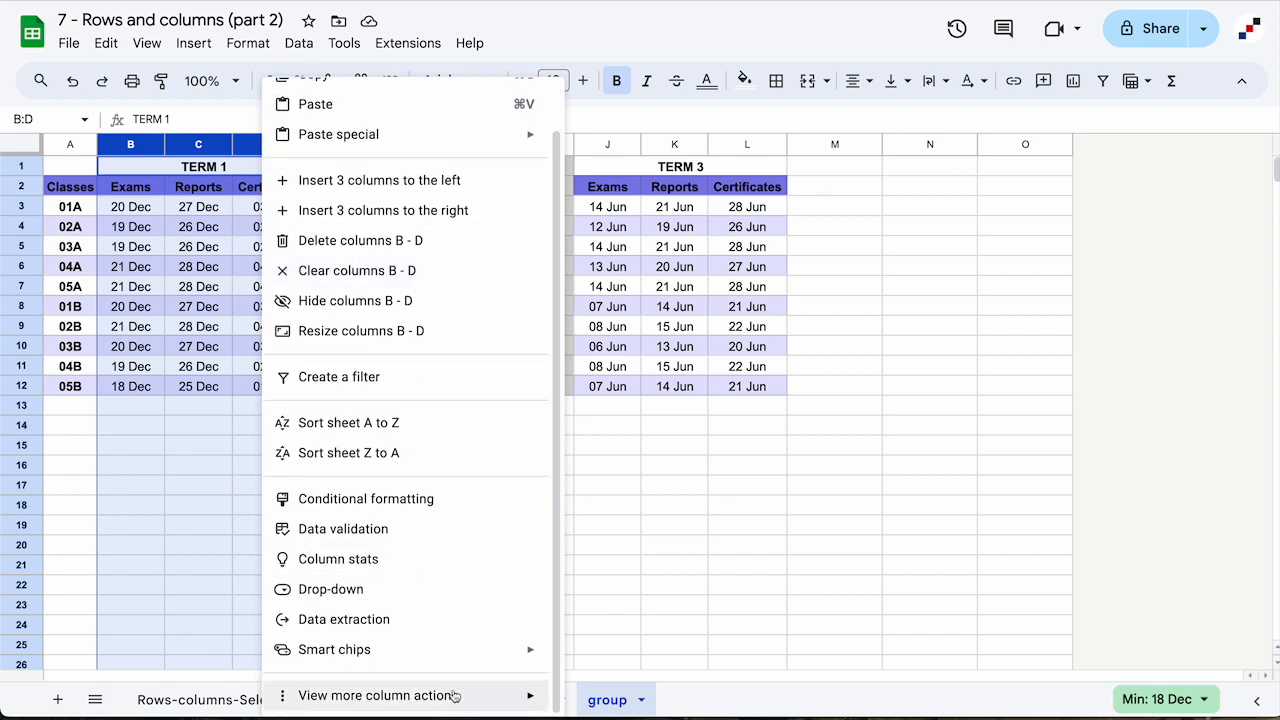
mouse_move(455, 695)
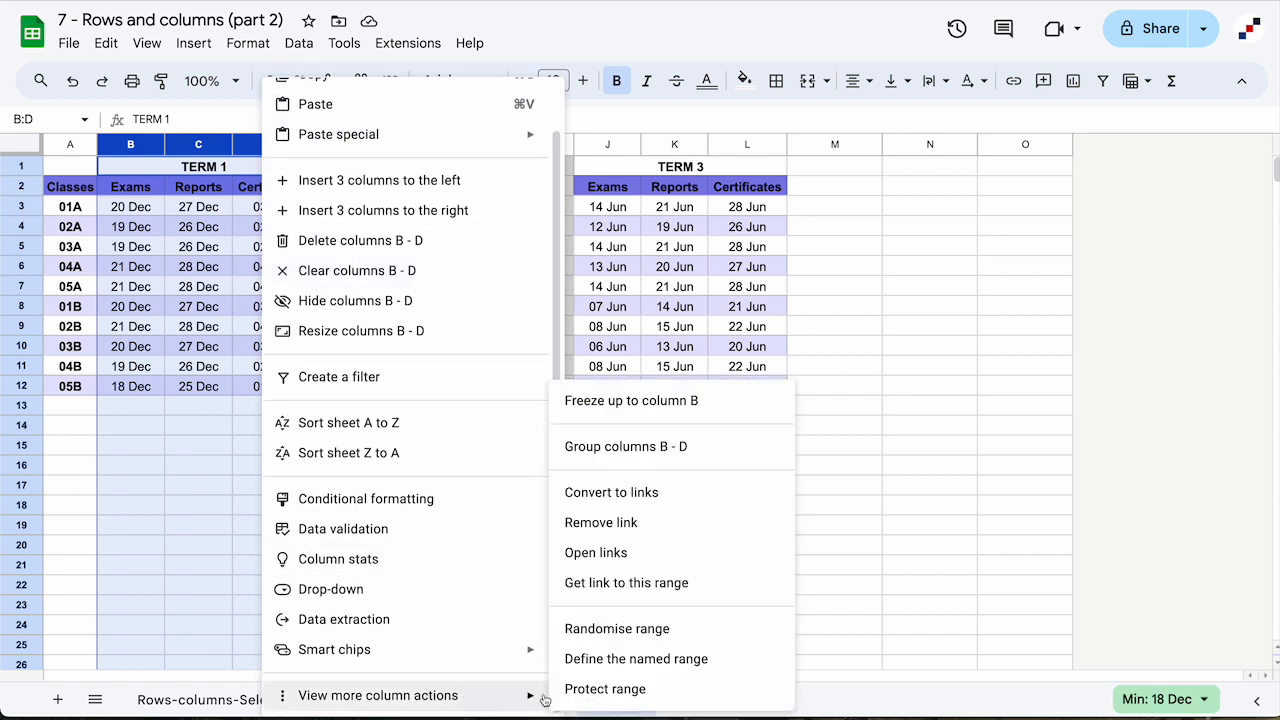
left_click(675, 449)
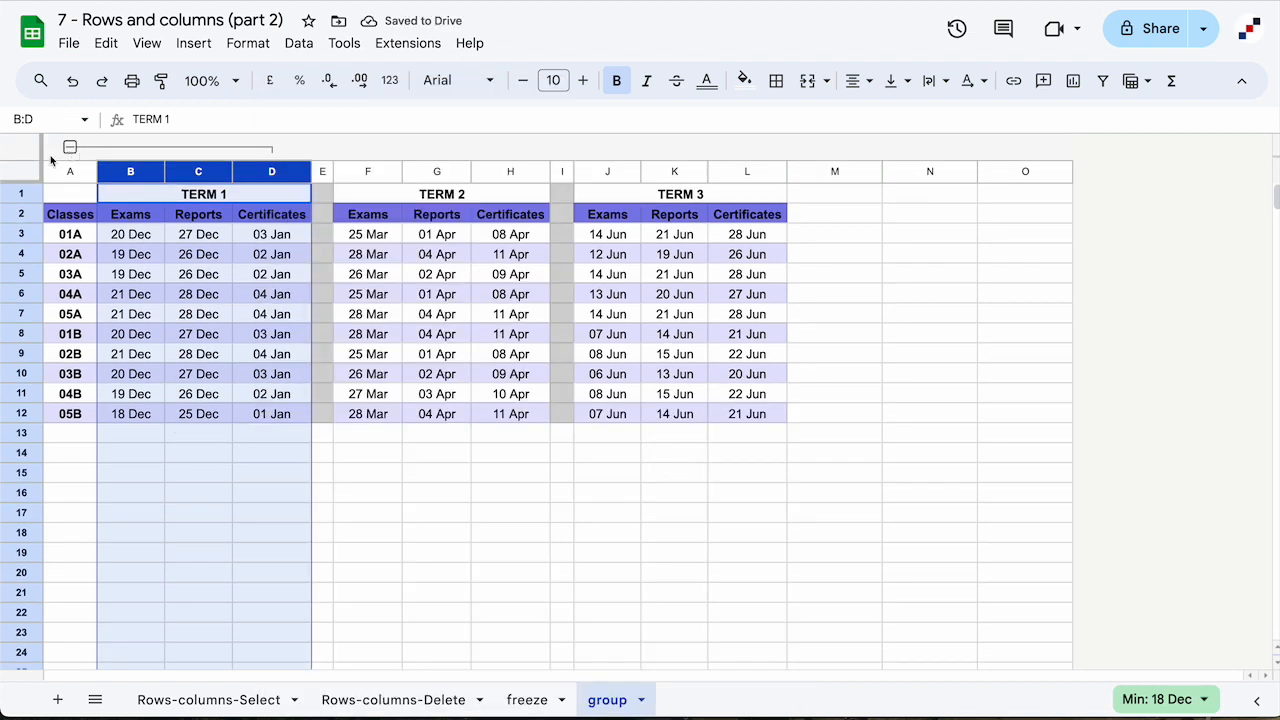
left_click(198, 258)
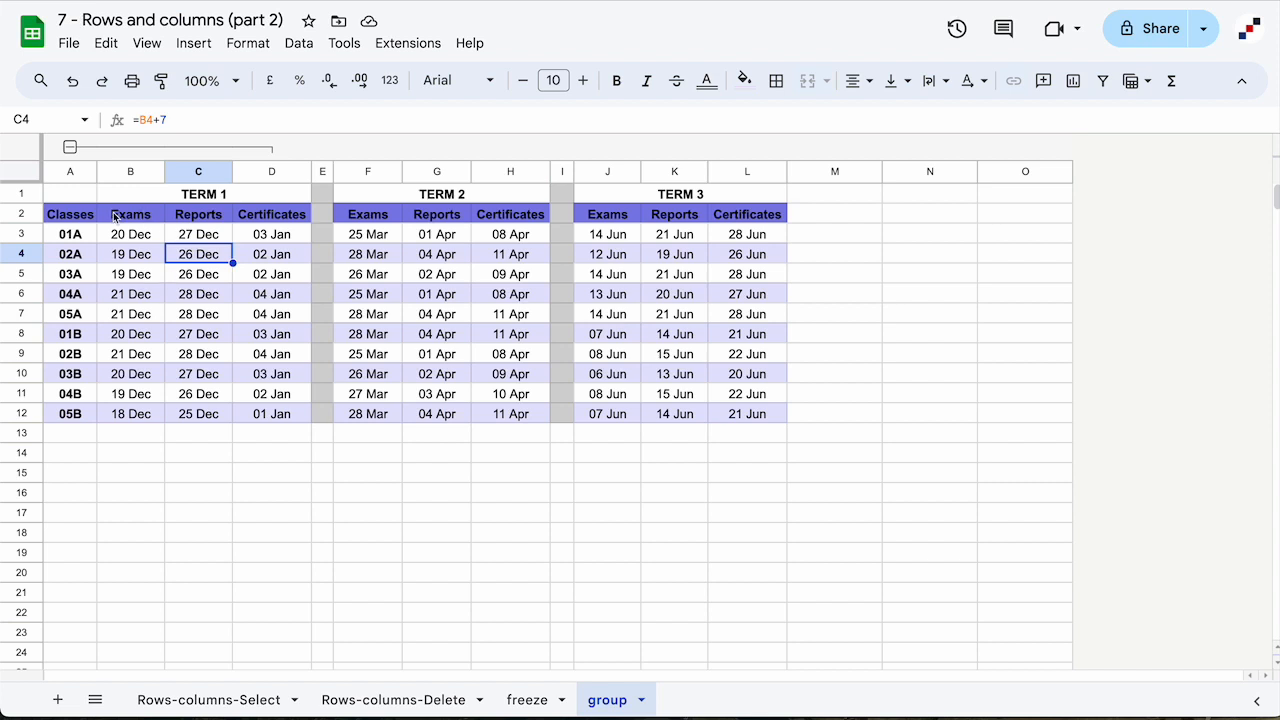
- Collapse the TERM 1 column group and expand it again
left_click(70, 148)
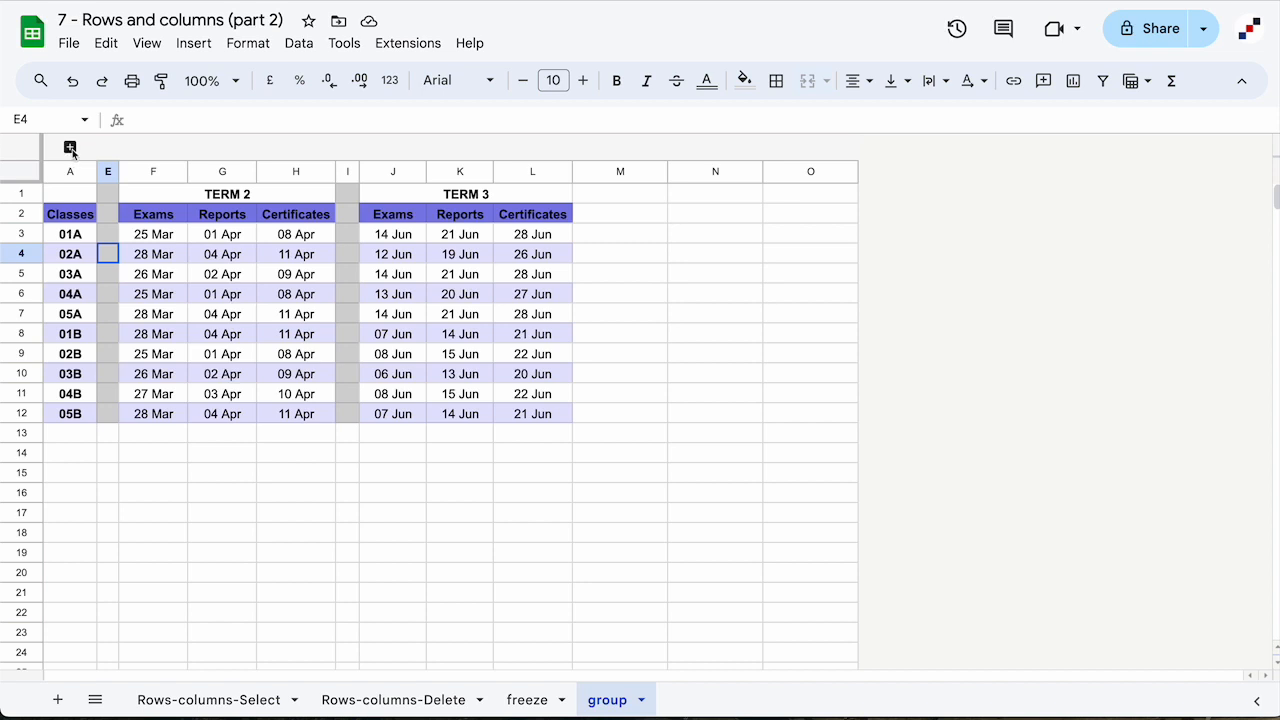
left_click(70, 147)
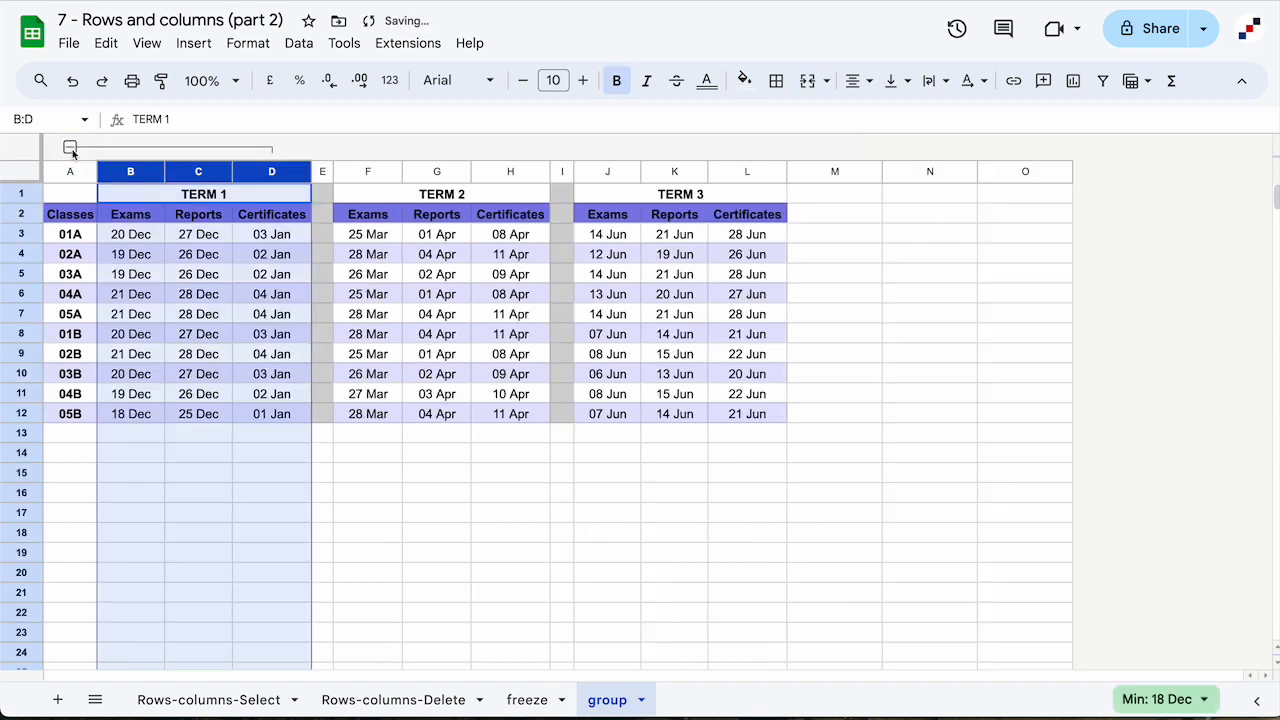
- Group the TERM 2 columns F to H
left_click_drag(376, 173, 521, 176)
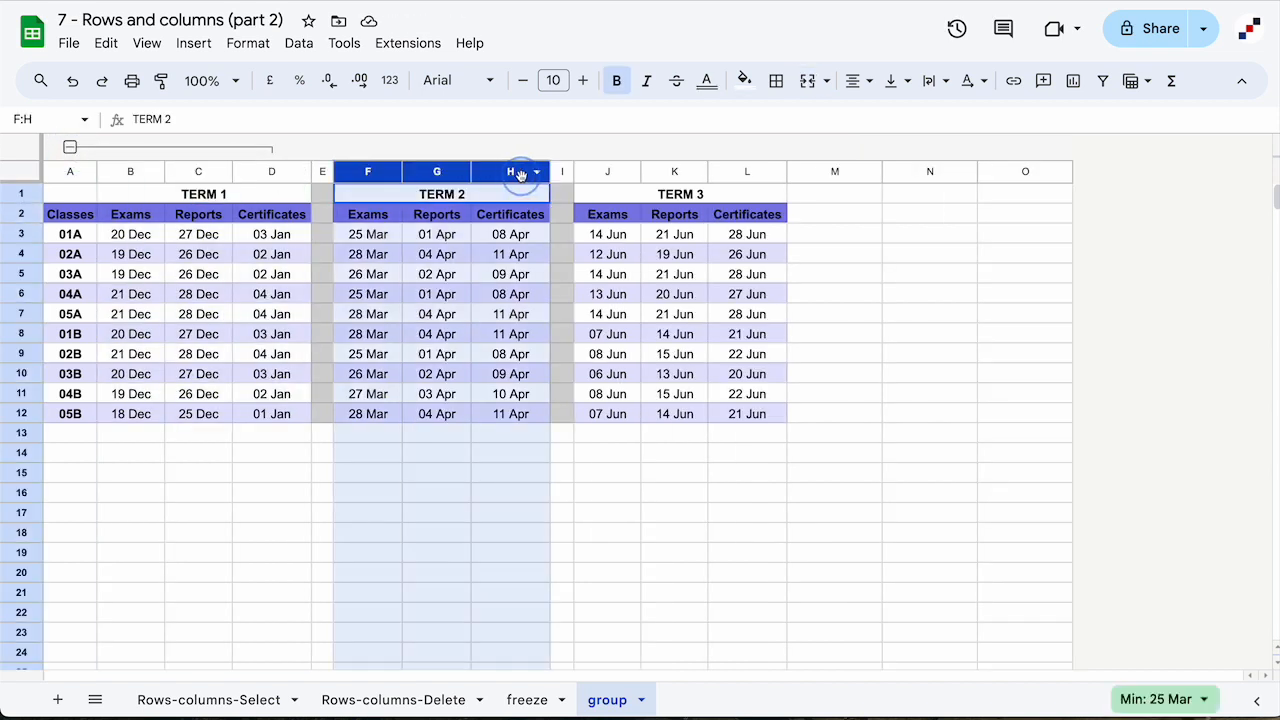
right_click(521, 176)
scroll(650, 640, "down", 1)
mouse_move(650, 695)
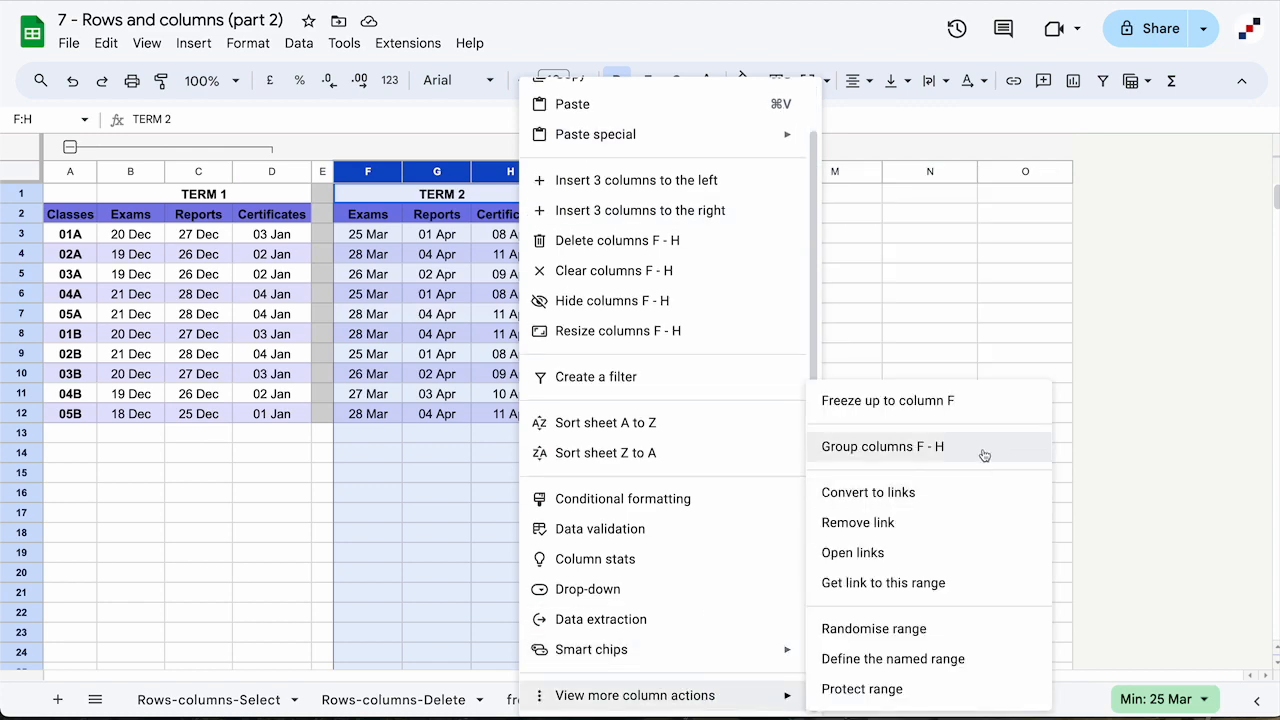
left_click(984, 455)
- Group the TERM 3 columns J to L, and deselect them
left_click_drag(607, 172, 737, 171)
right_click(737, 171)
scroll(943, 500, "down", 1)
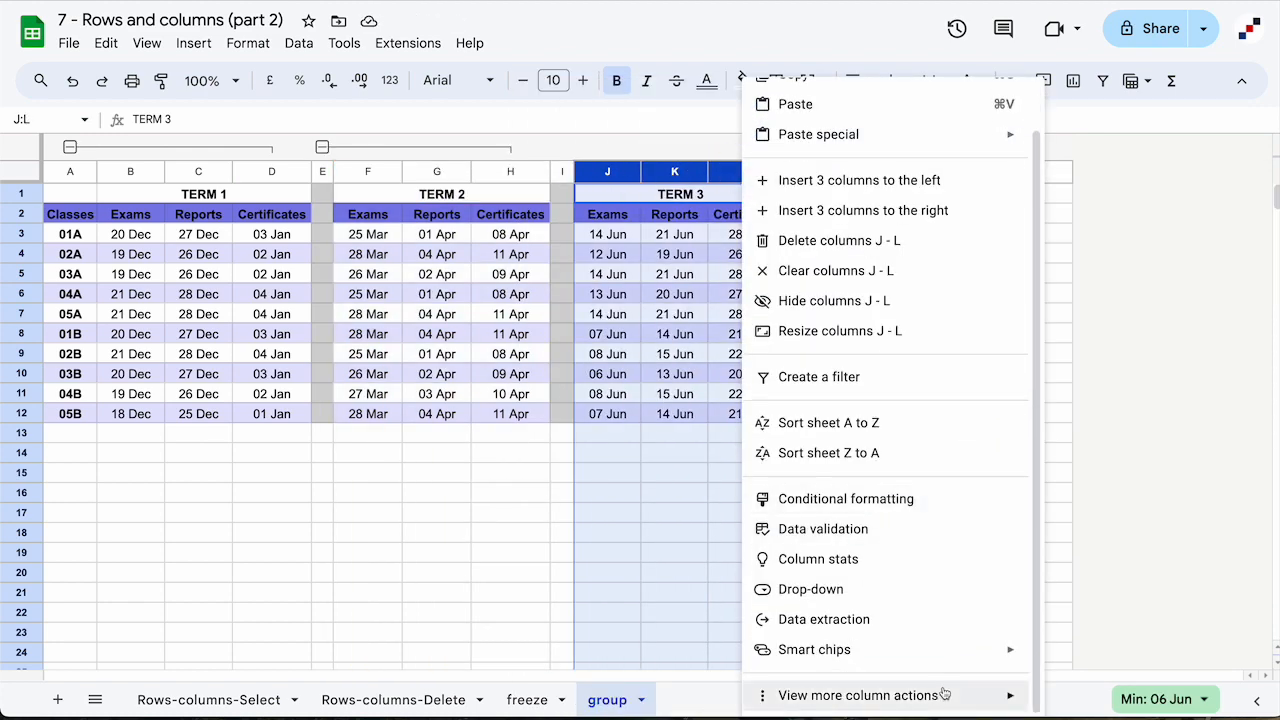
mouse_move(943, 695)
left_click(1080, 430)
left_click(864, 222)
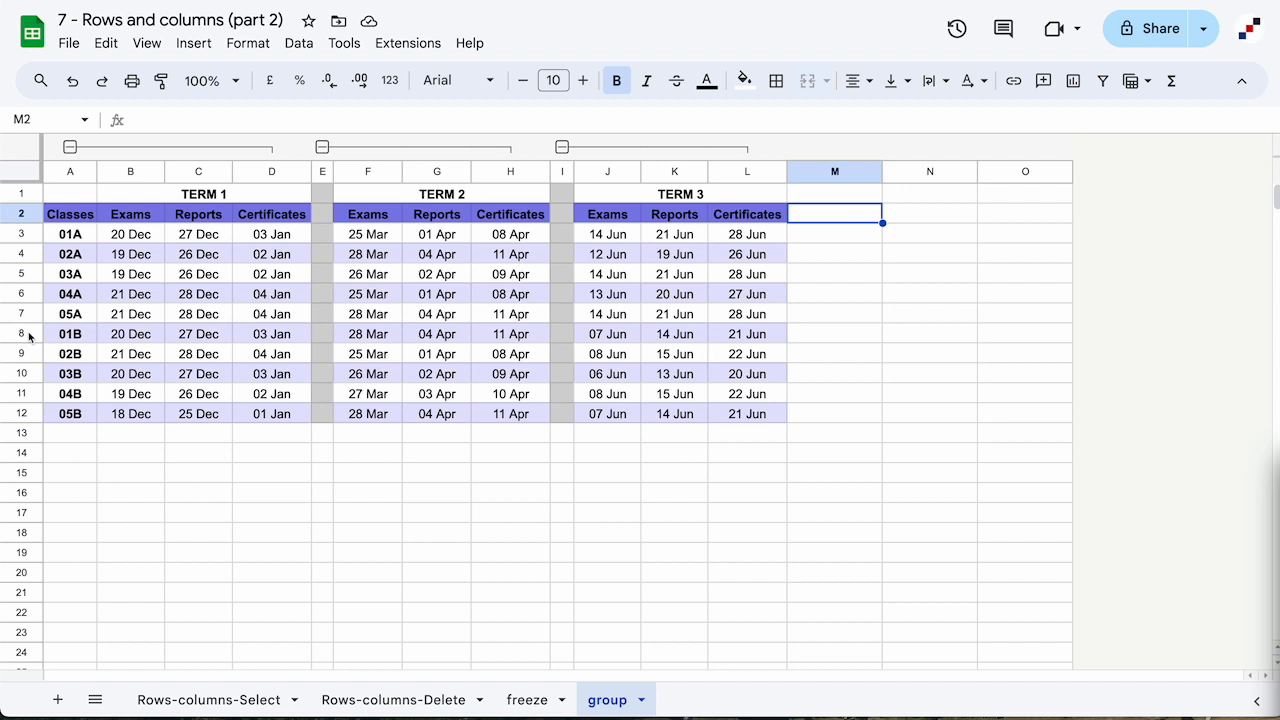
- Group rows 8 to 12, which hold the B classes 01B to 05B
left_click_drag(21, 334, 21, 411)
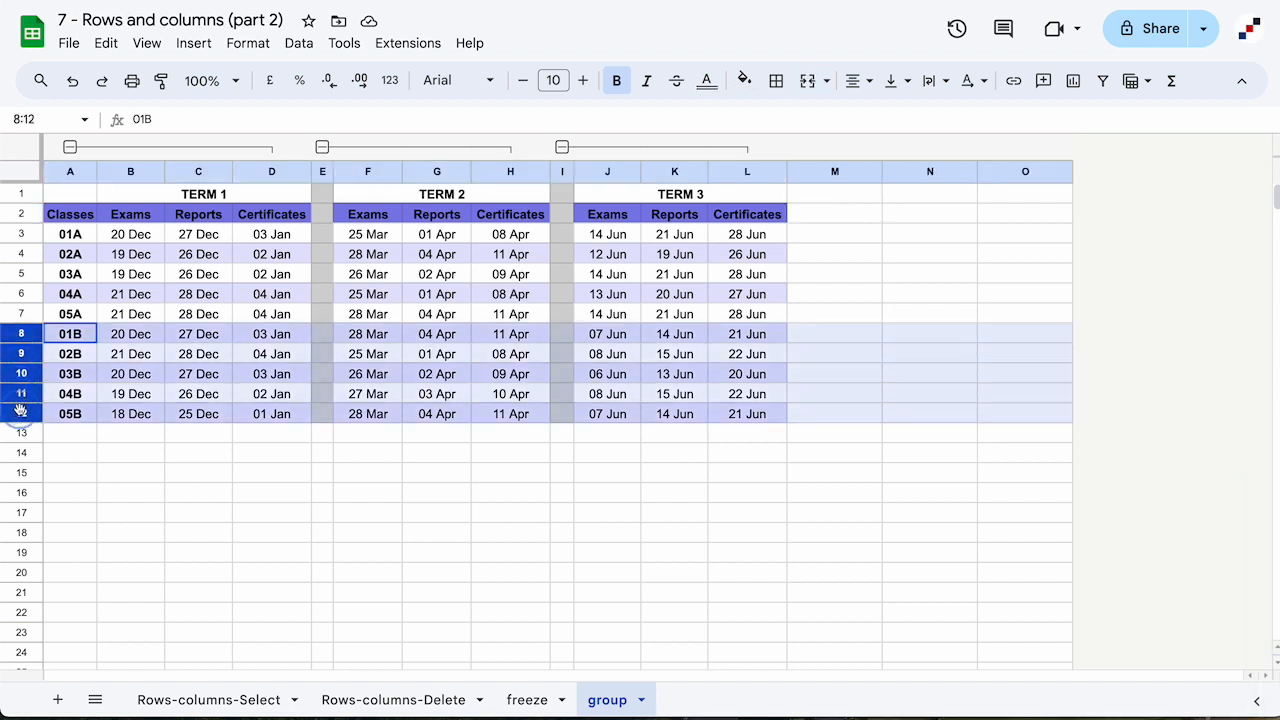
right_click(21, 411)
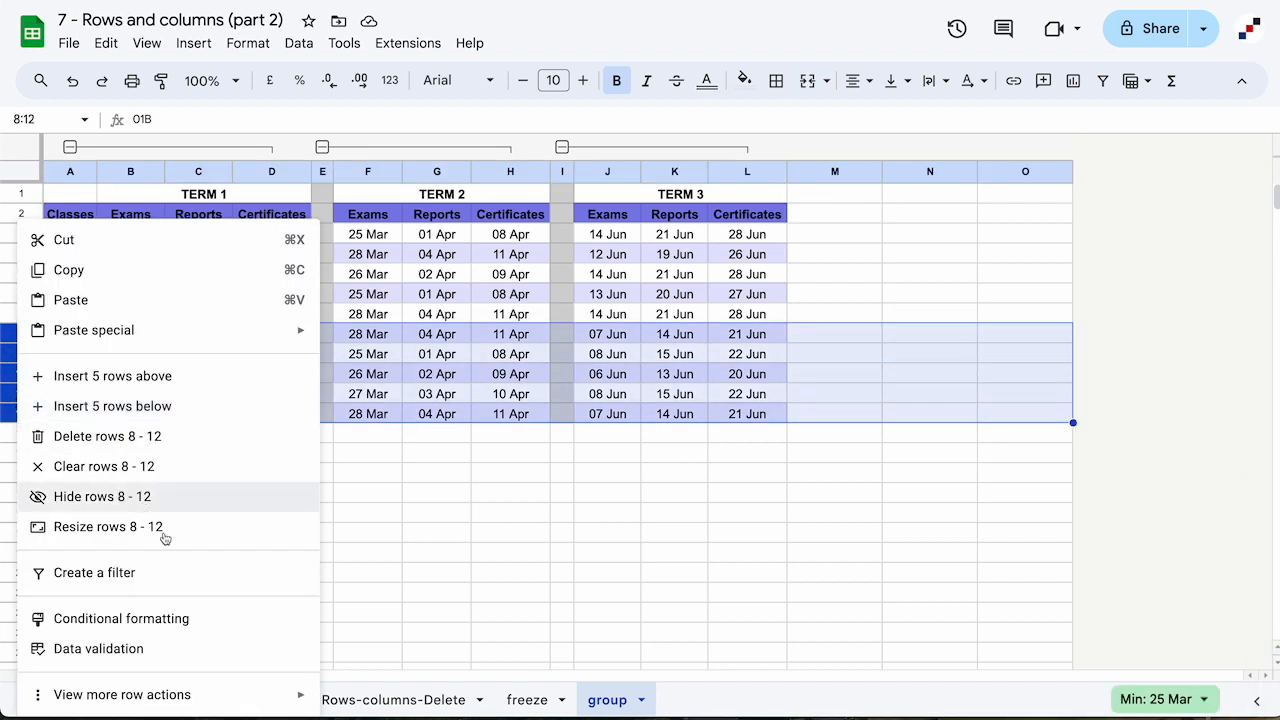
mouse_move(237, 700)
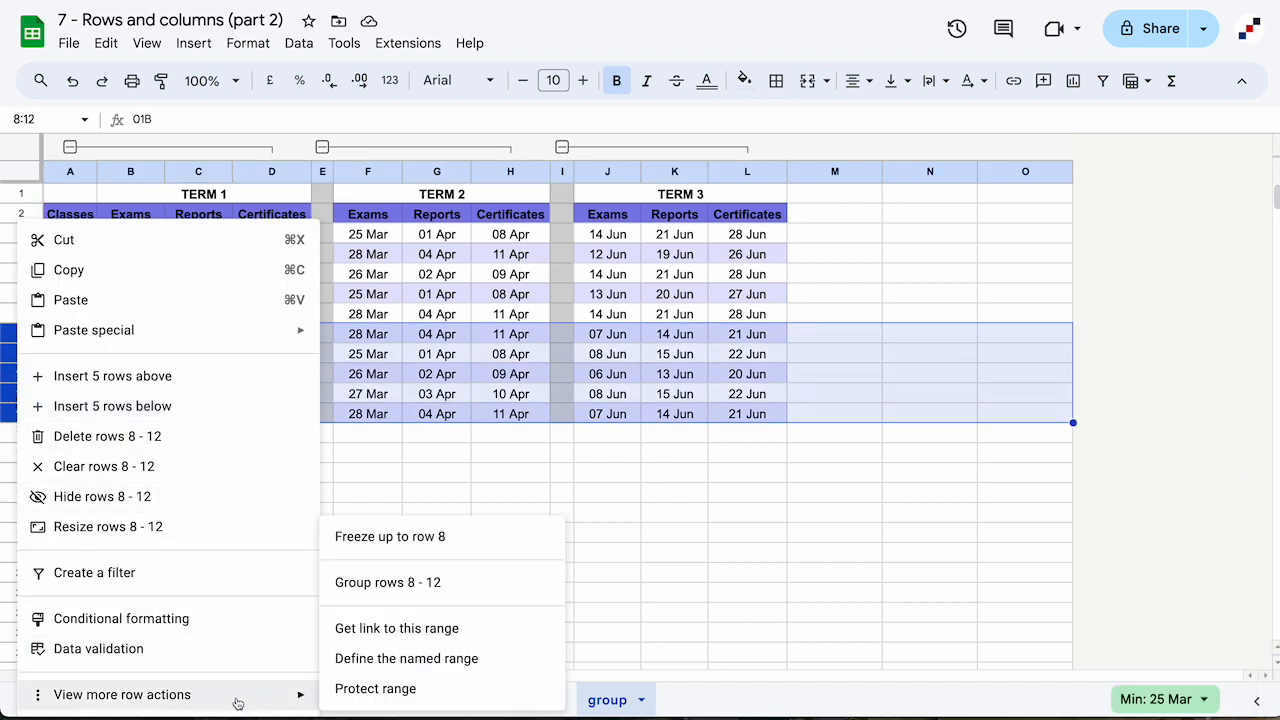
left_click(447, 584)
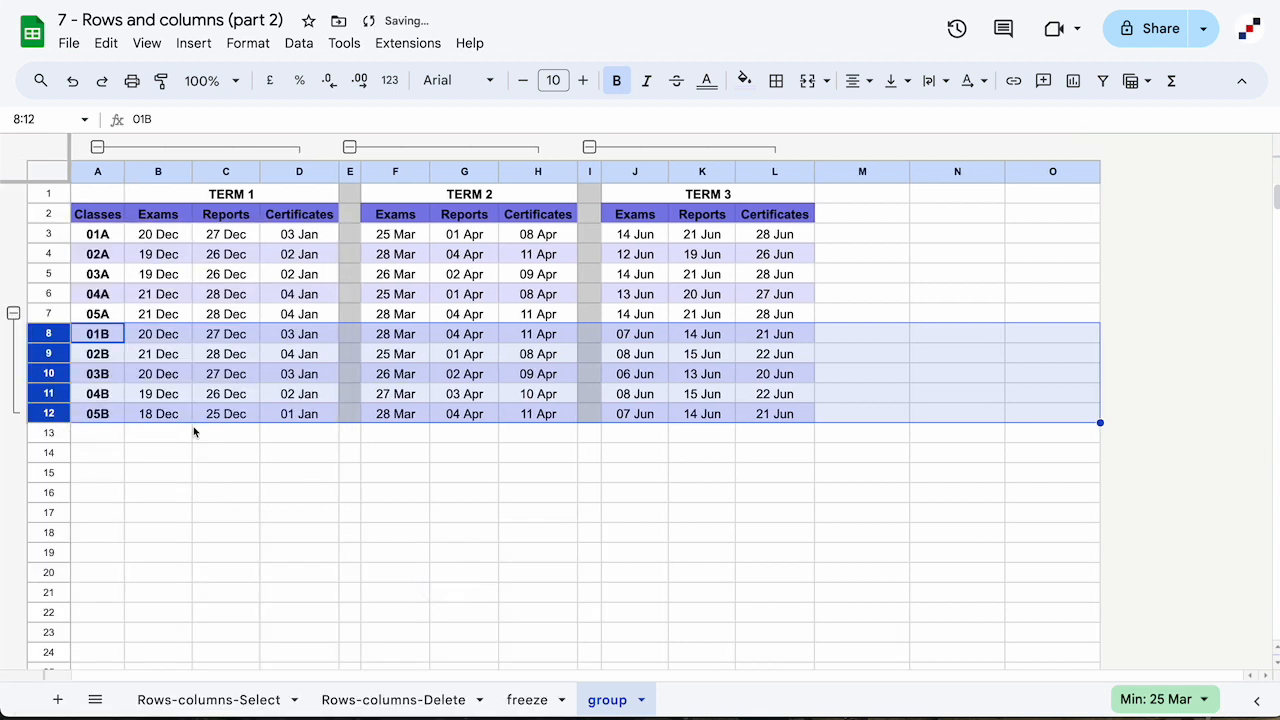
- Collapse the group of rows 8 to 12, expand it again and deselect the rows
left_click(13, 314)
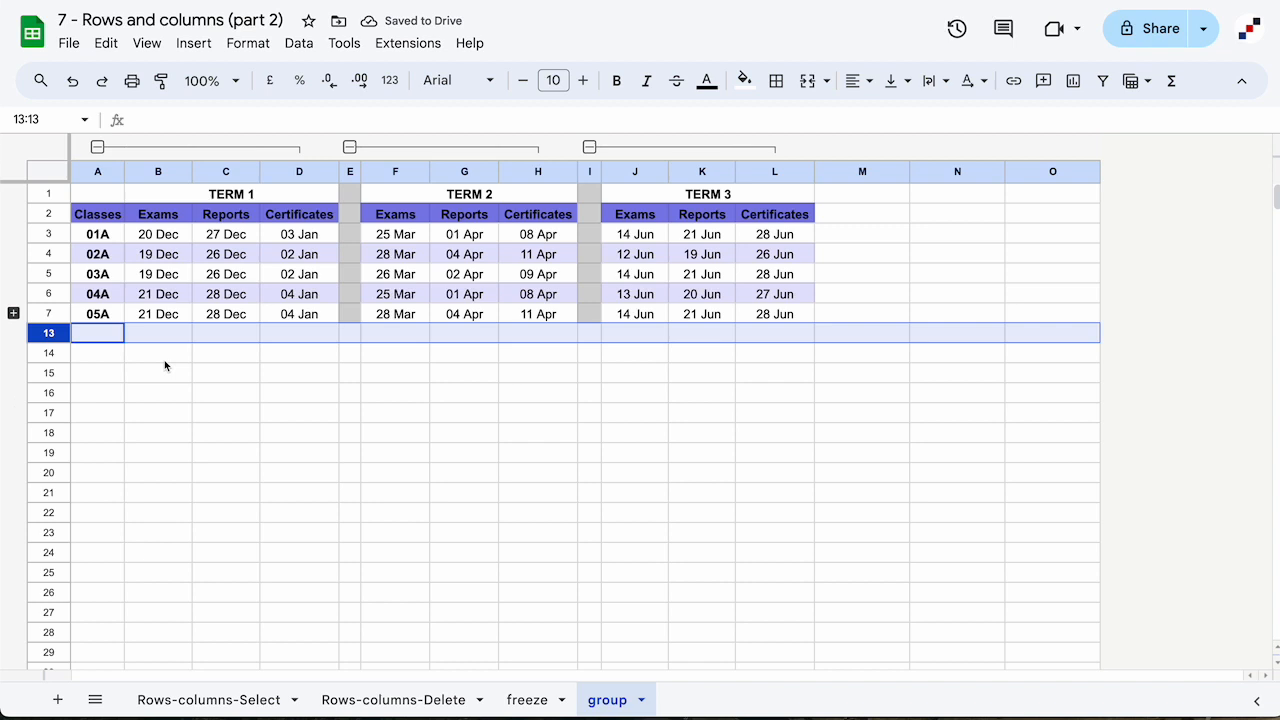
left_click(13, 314)
left_click(106, 477)
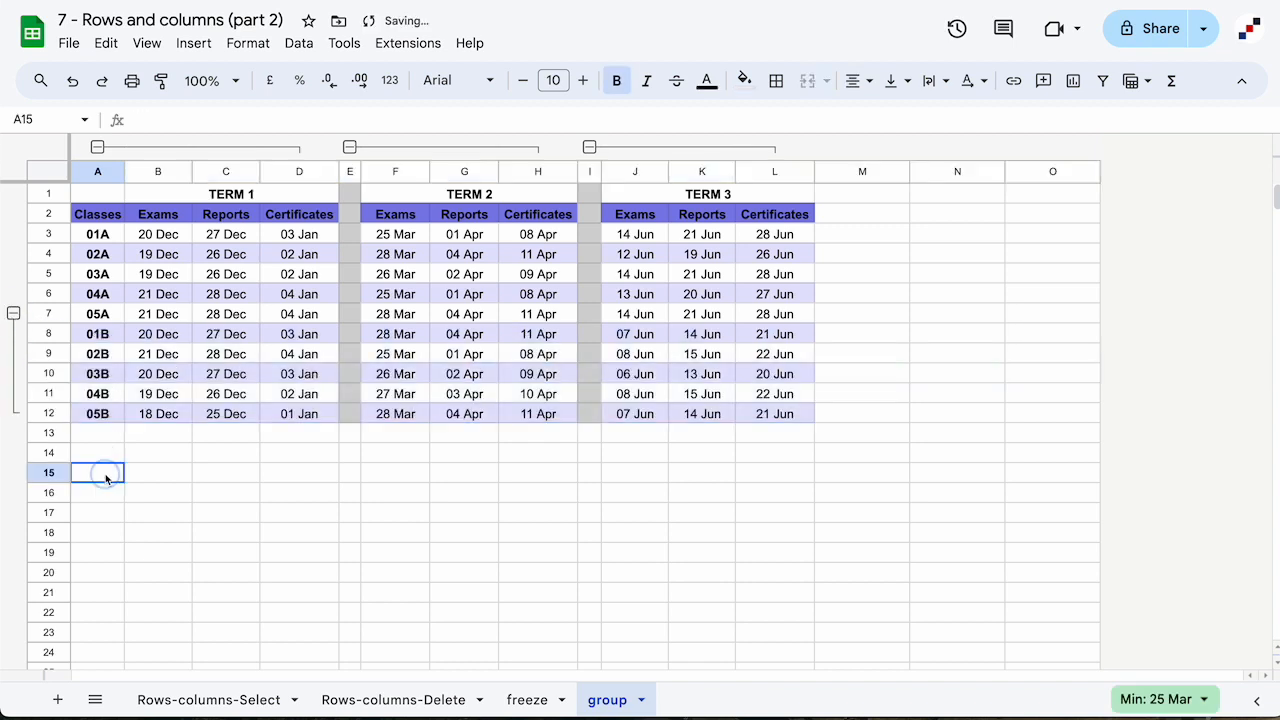
- Ungroup only row 12 from the B classes' row group, and deselect the row
left_click(50, 413)
right_click(56, 416)
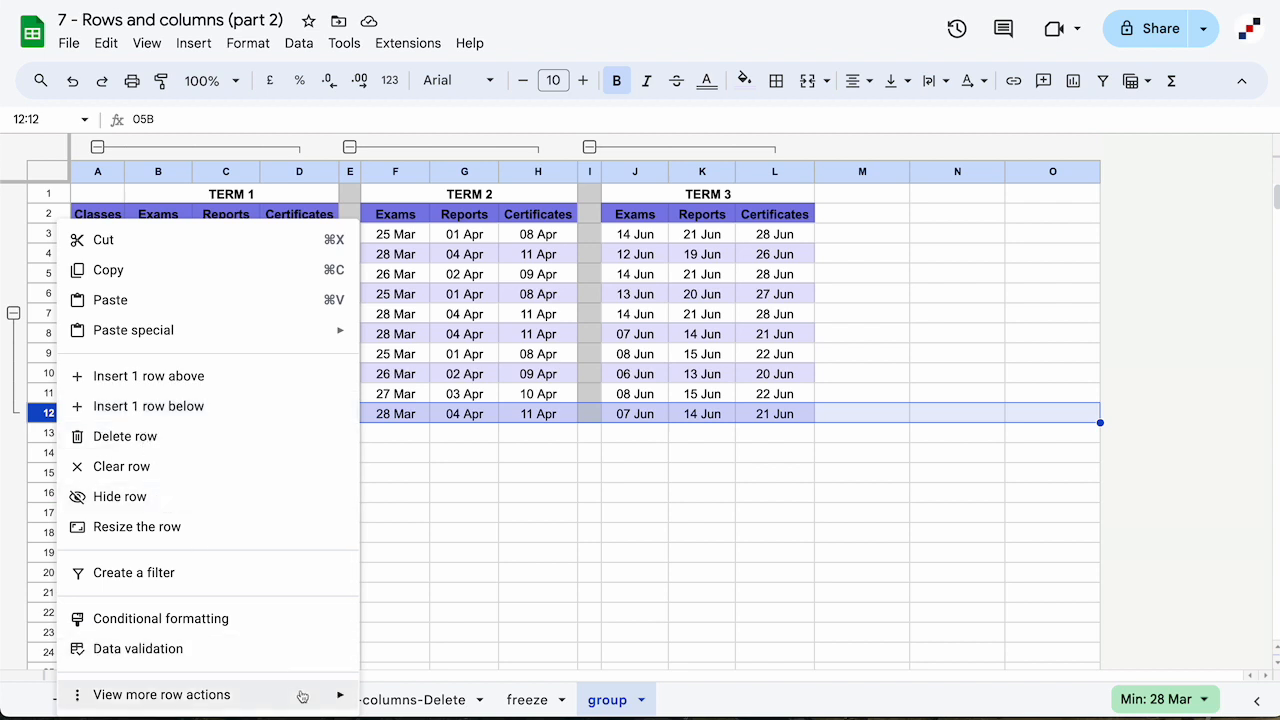
mouse_move(315, 698)
left_click(424, 588)
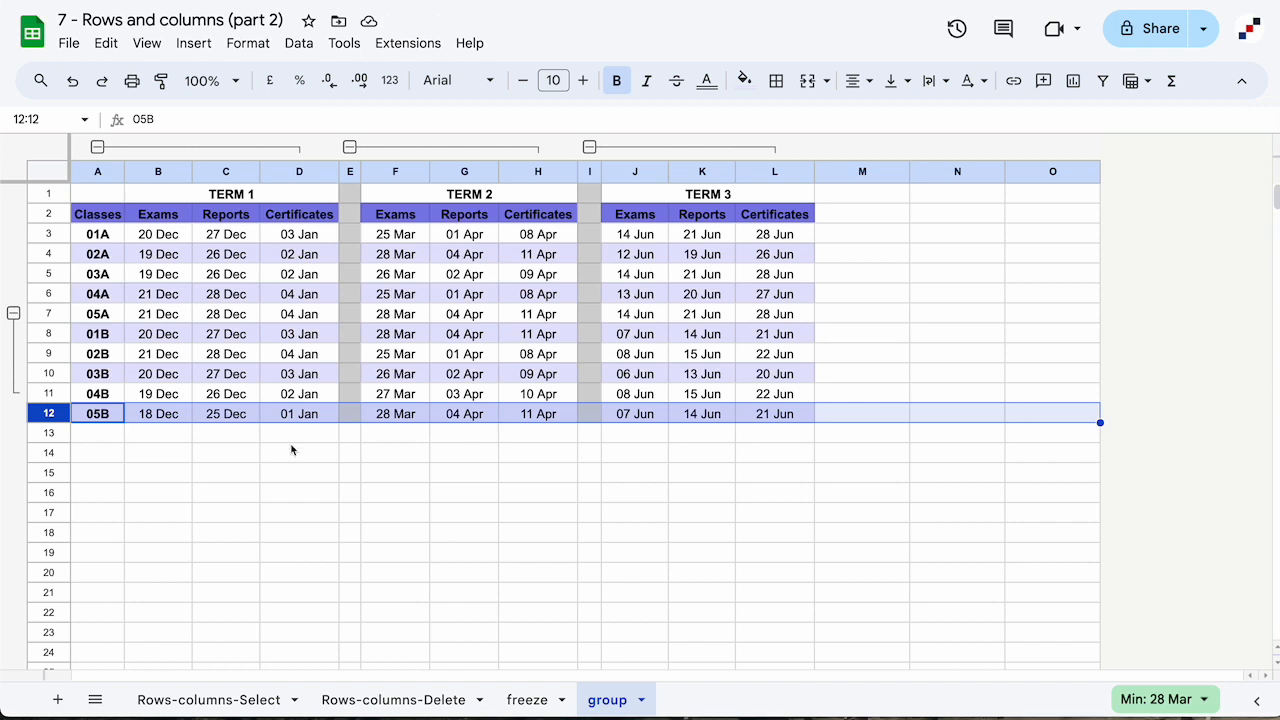
left_click(228, 473)
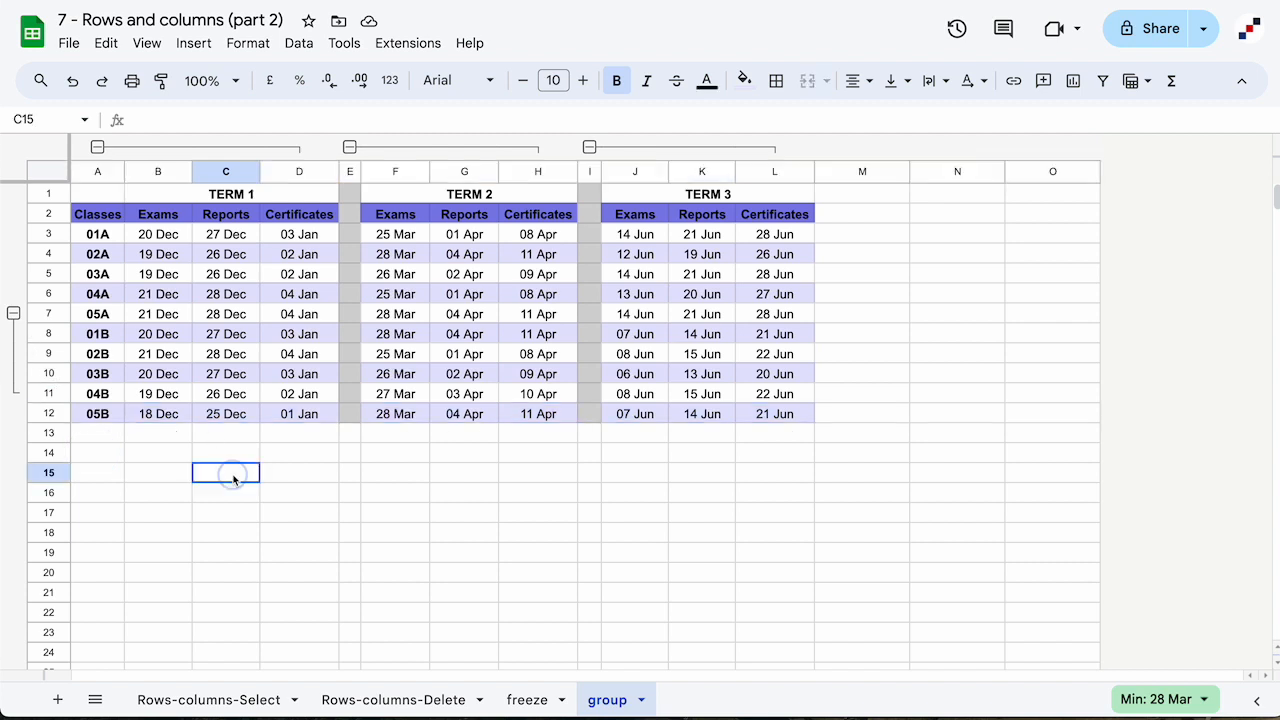
- Collapse the group of rows 8 to 11 and expand it again
left_click(13, 313)
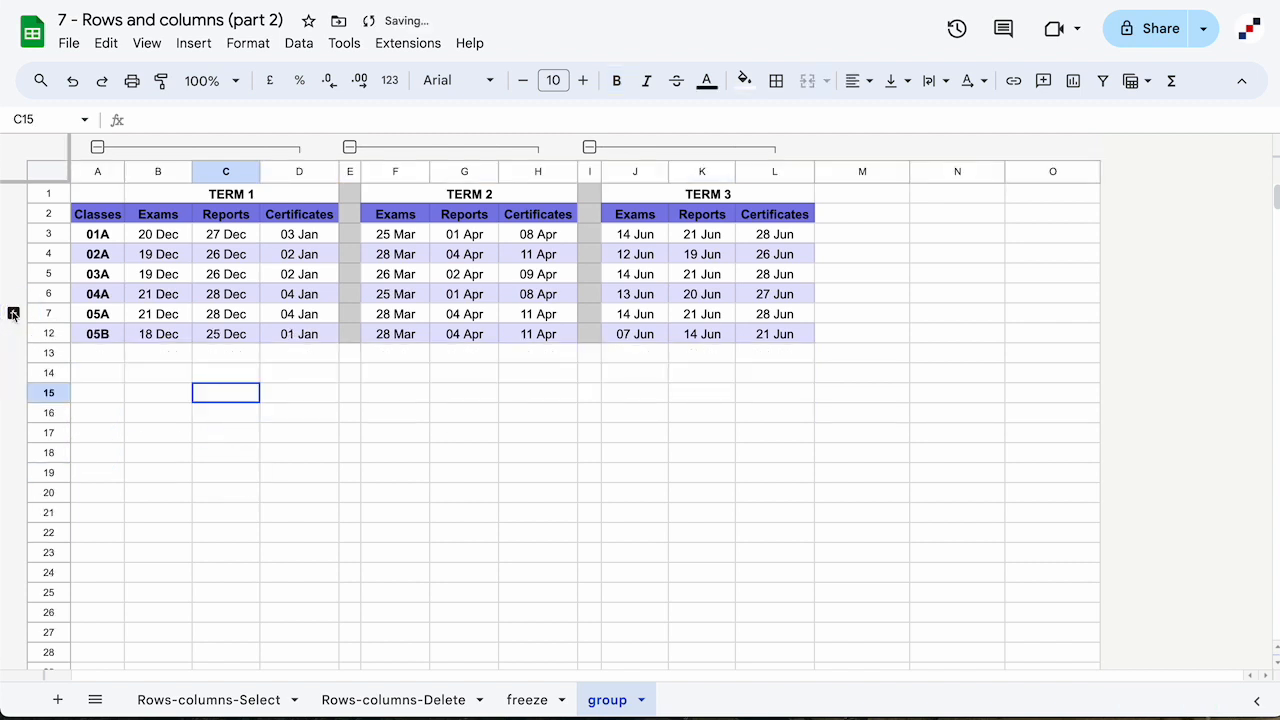
left_click(13, 313)
left_click(165, 463)
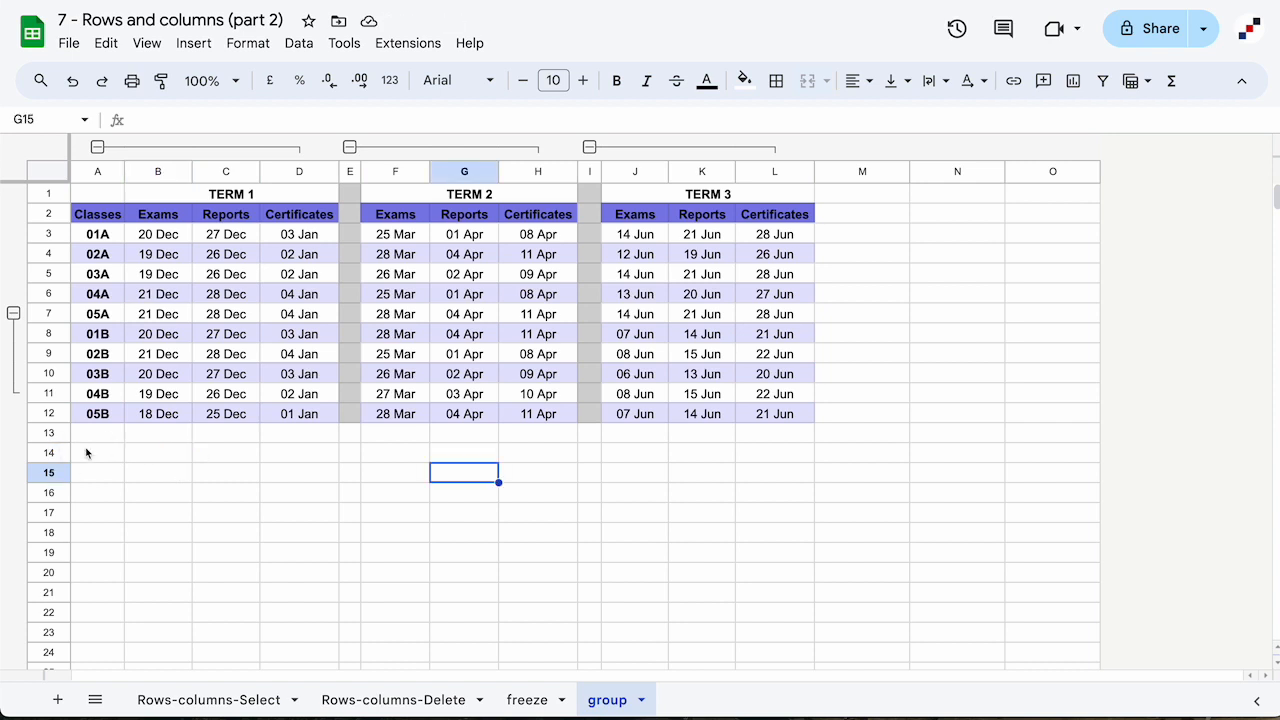
left_click(86, 449)
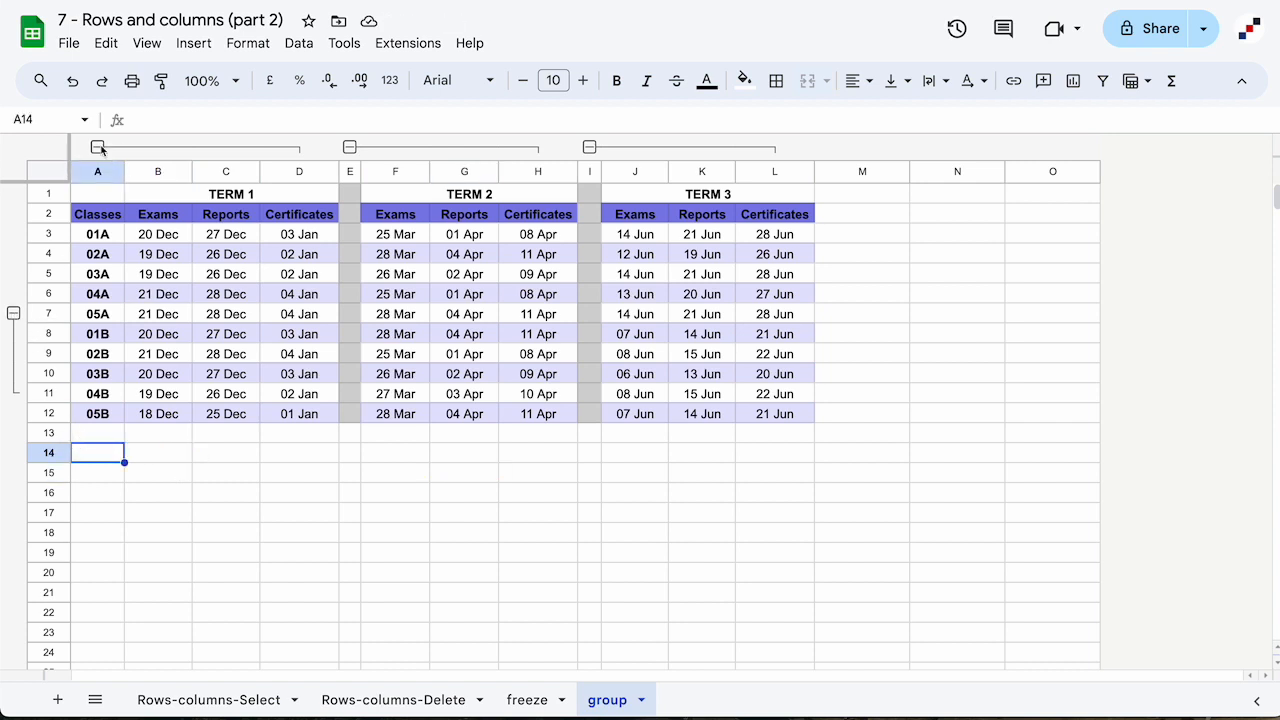
- Remove the group from rows 8 to 11
right_click(13, 314)
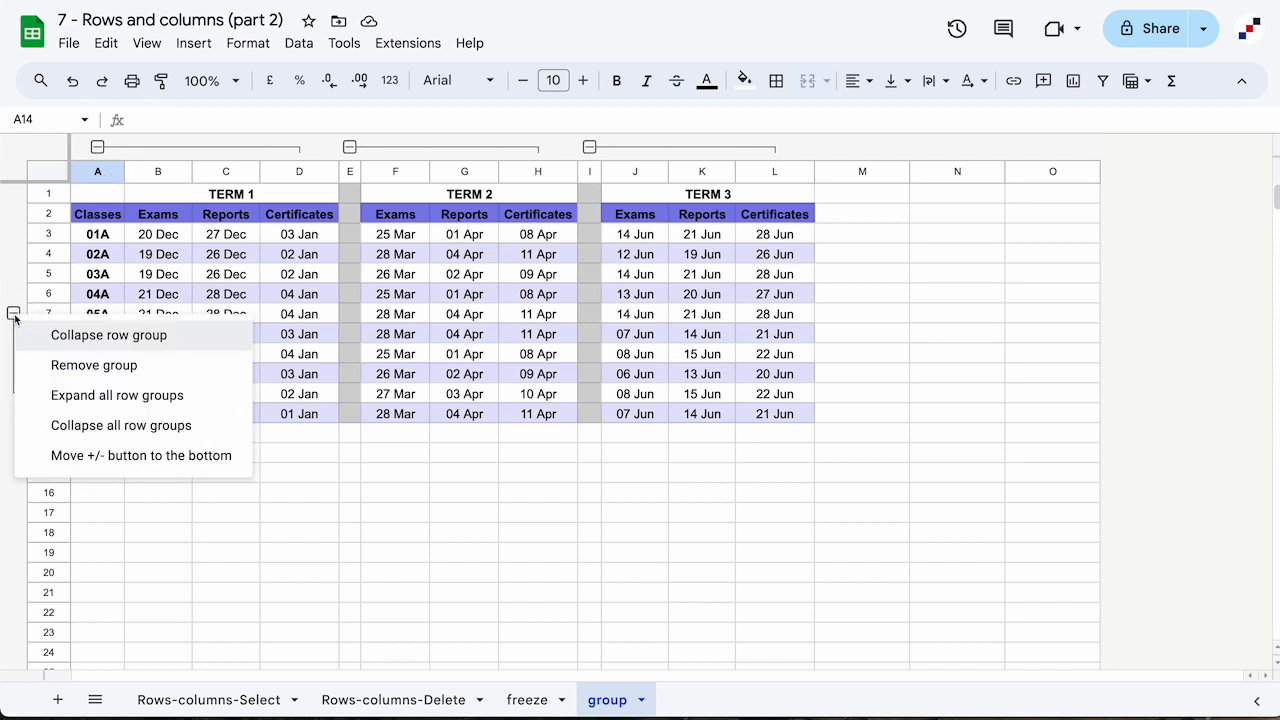
left_click(70, 368)
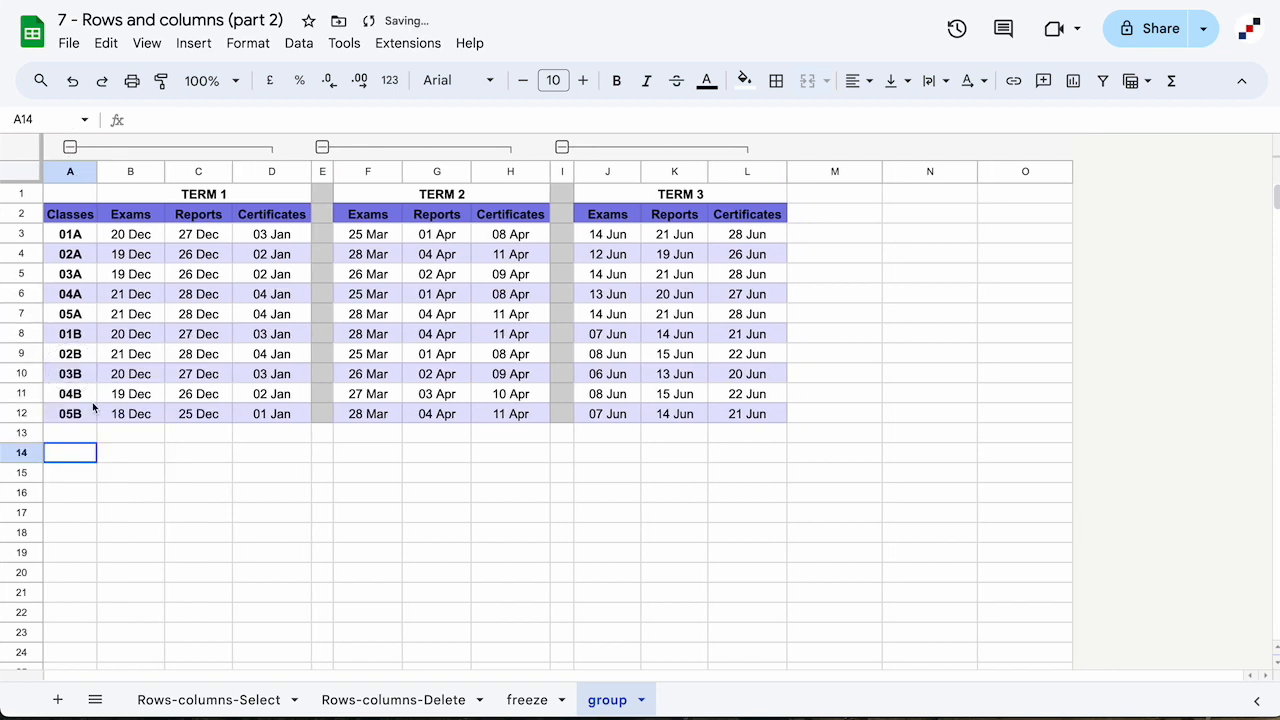
left_click(132, 455)
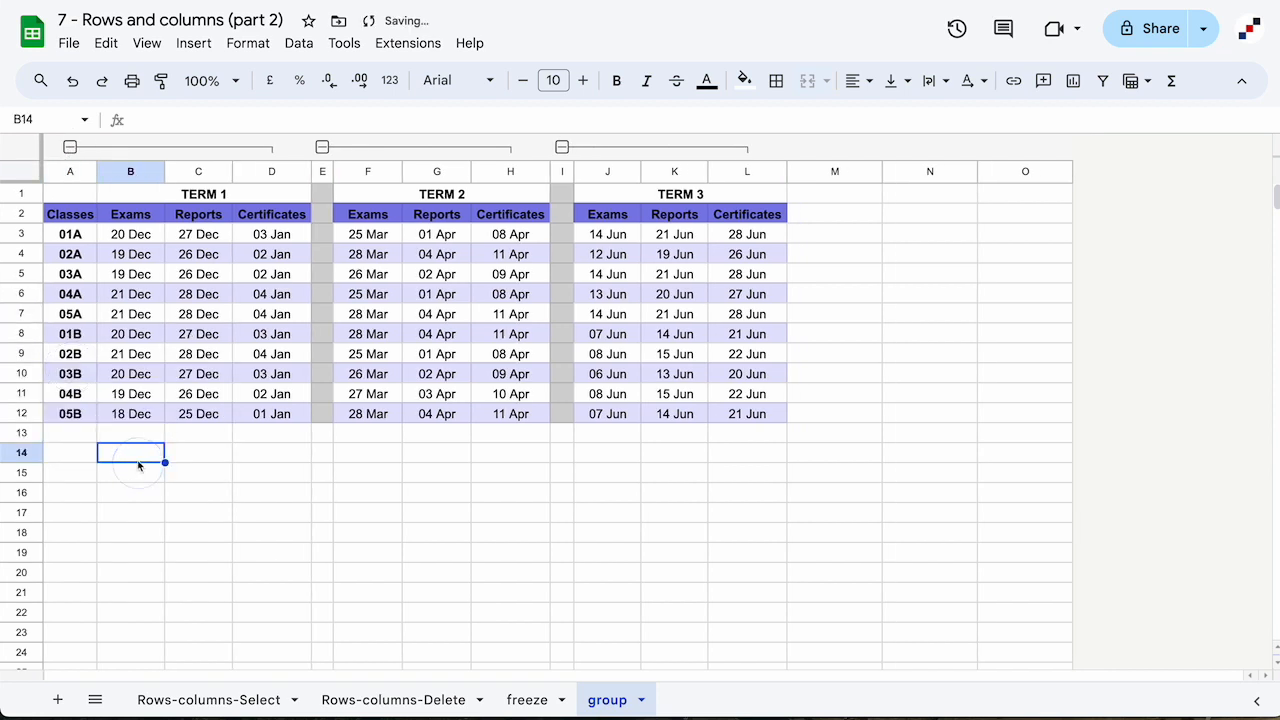
- Collapse all column groups at once, and expand all of them again
right_click(66, 149)
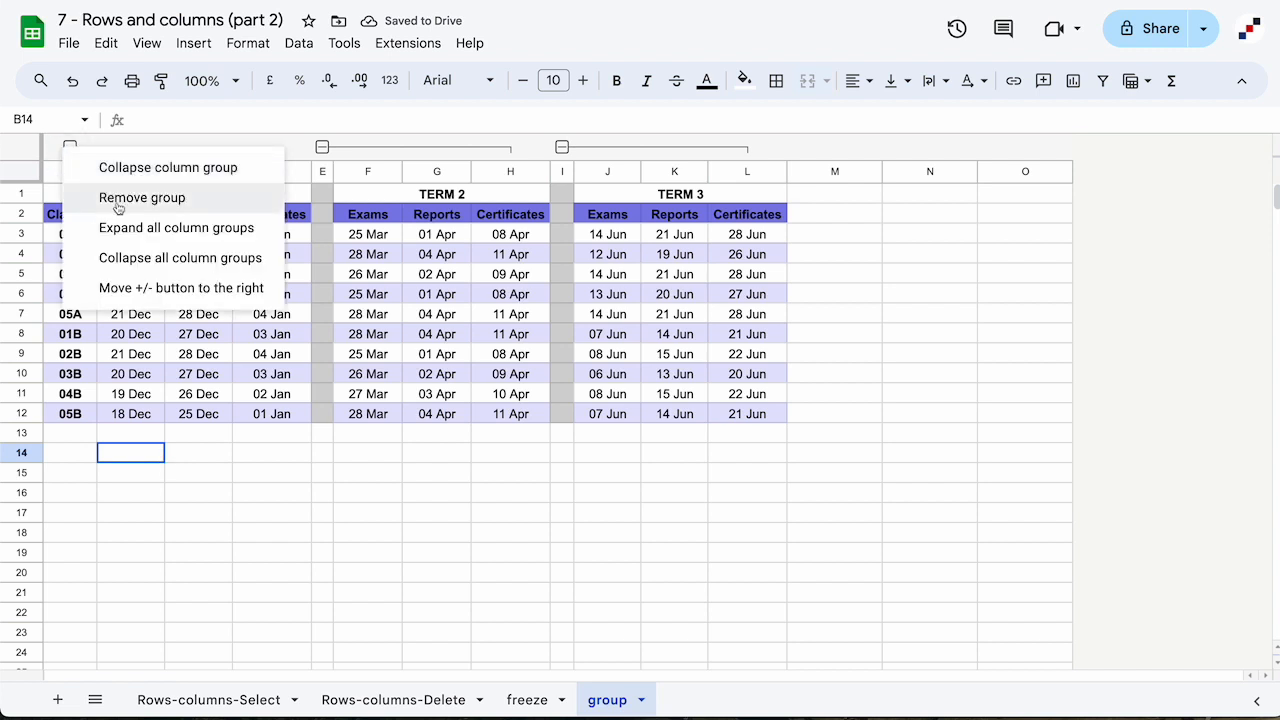
left_click(165, 262)
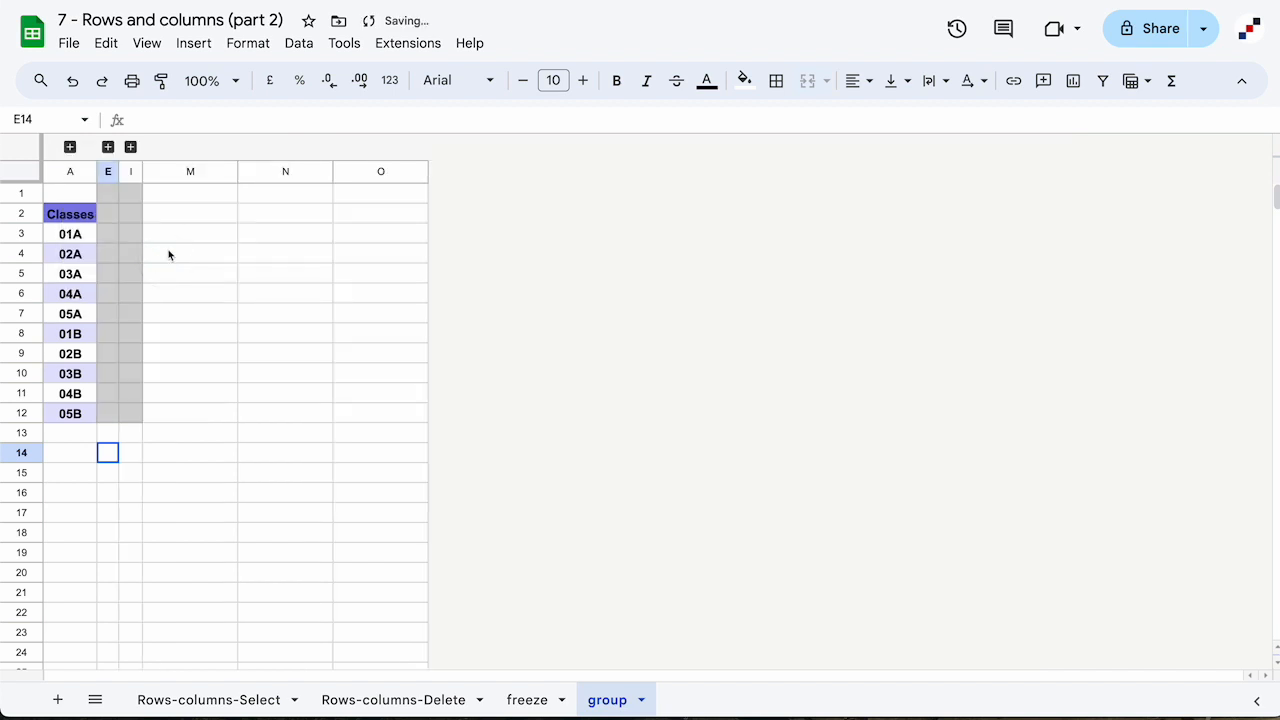
right_click(70, 147)
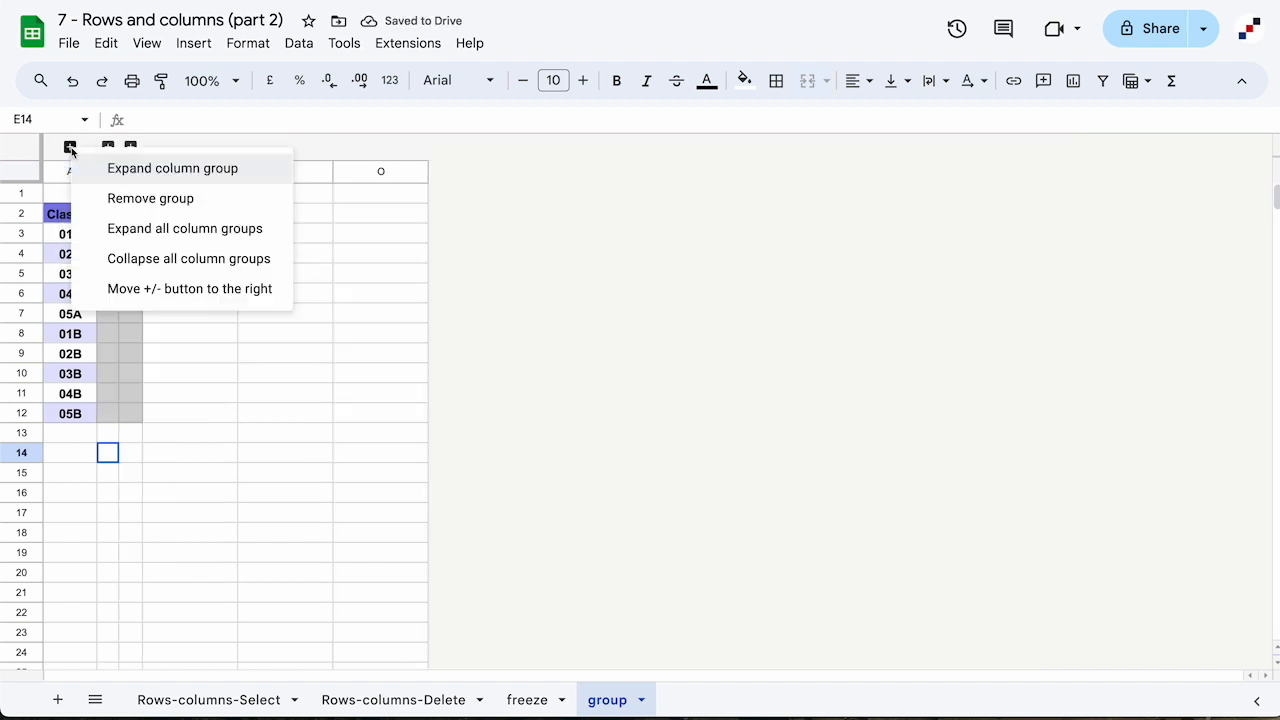
left_click(109, 229)
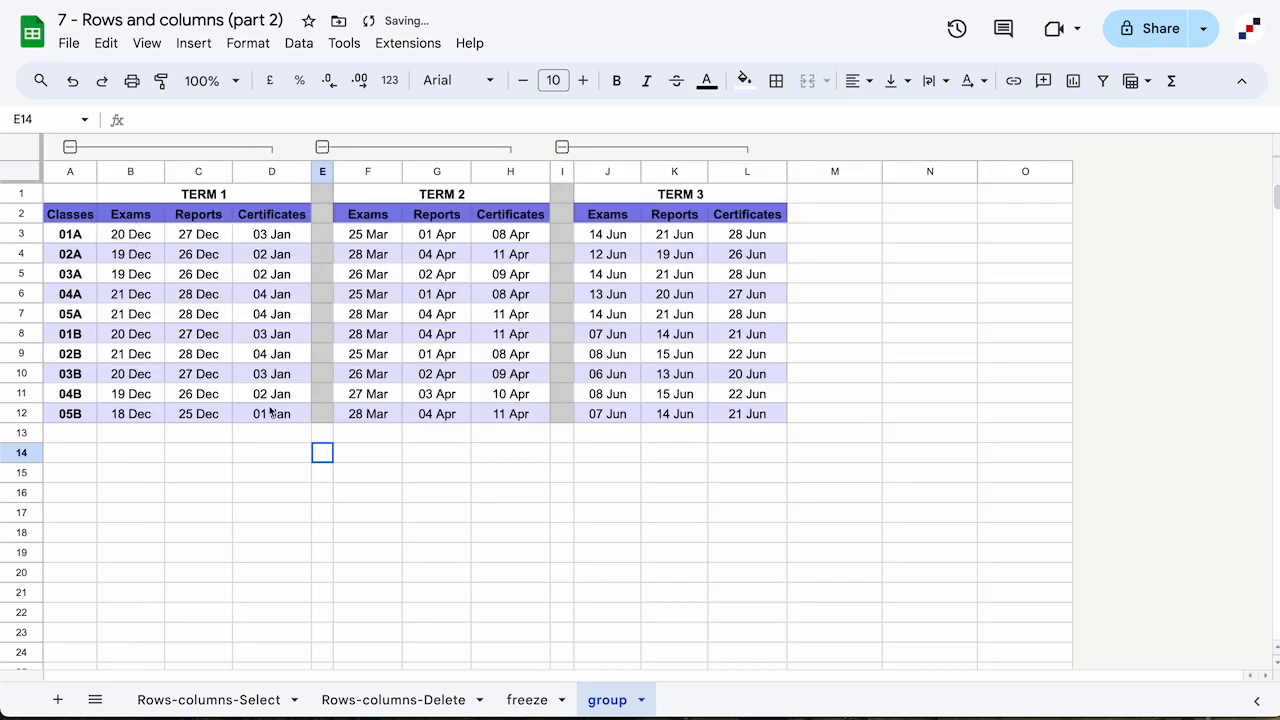
left_click(263, 452)
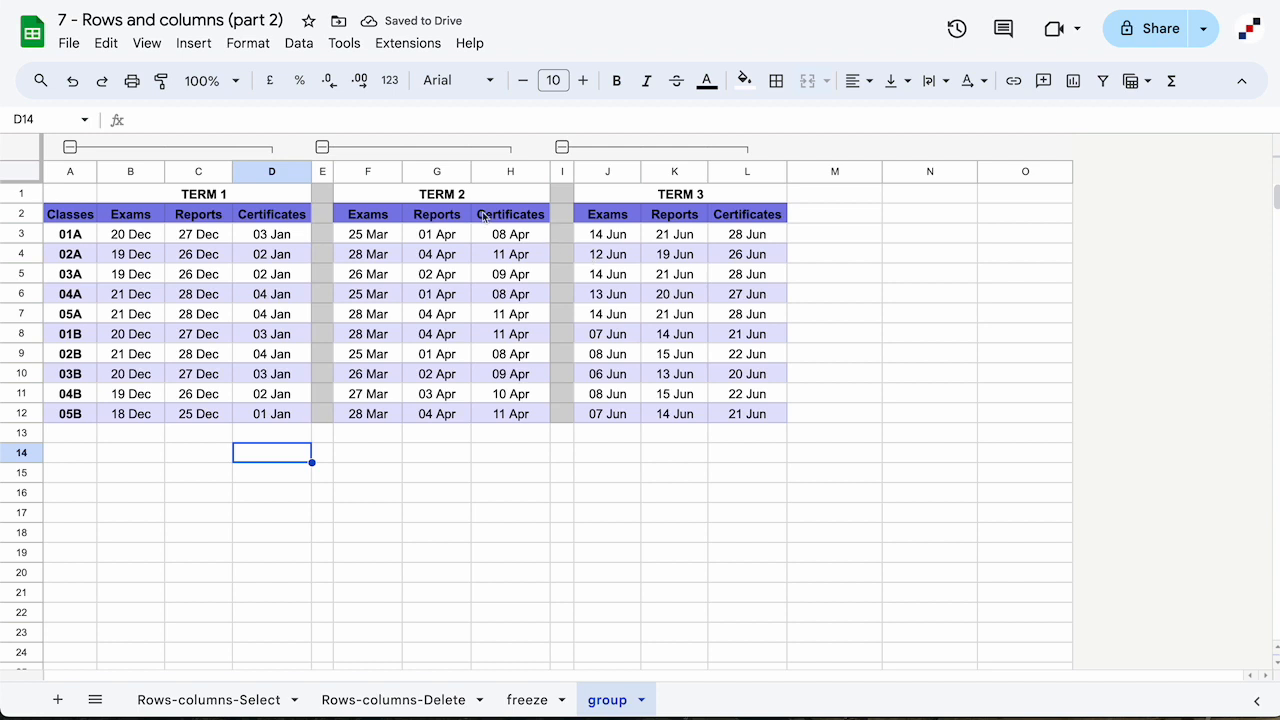
- Move the +/- controls of the column groups to the right side of the groups and back to the left
right_click(75, 148)
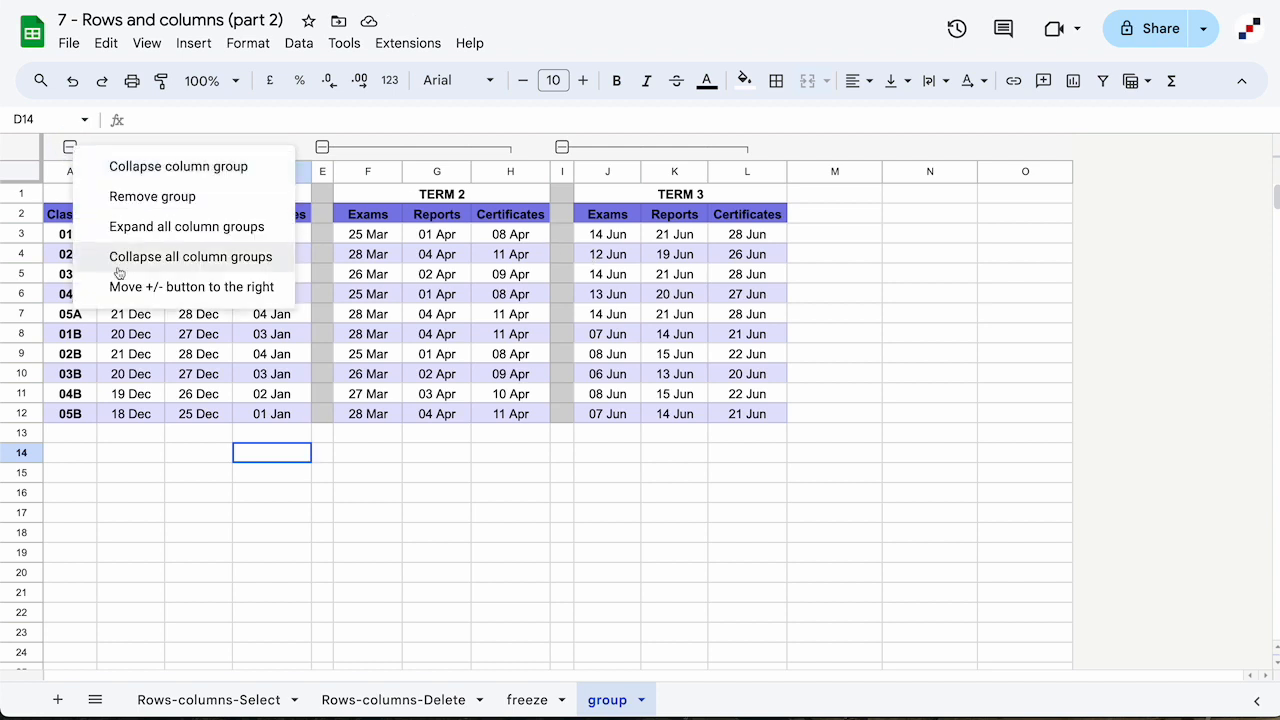
left_click(128, 289)
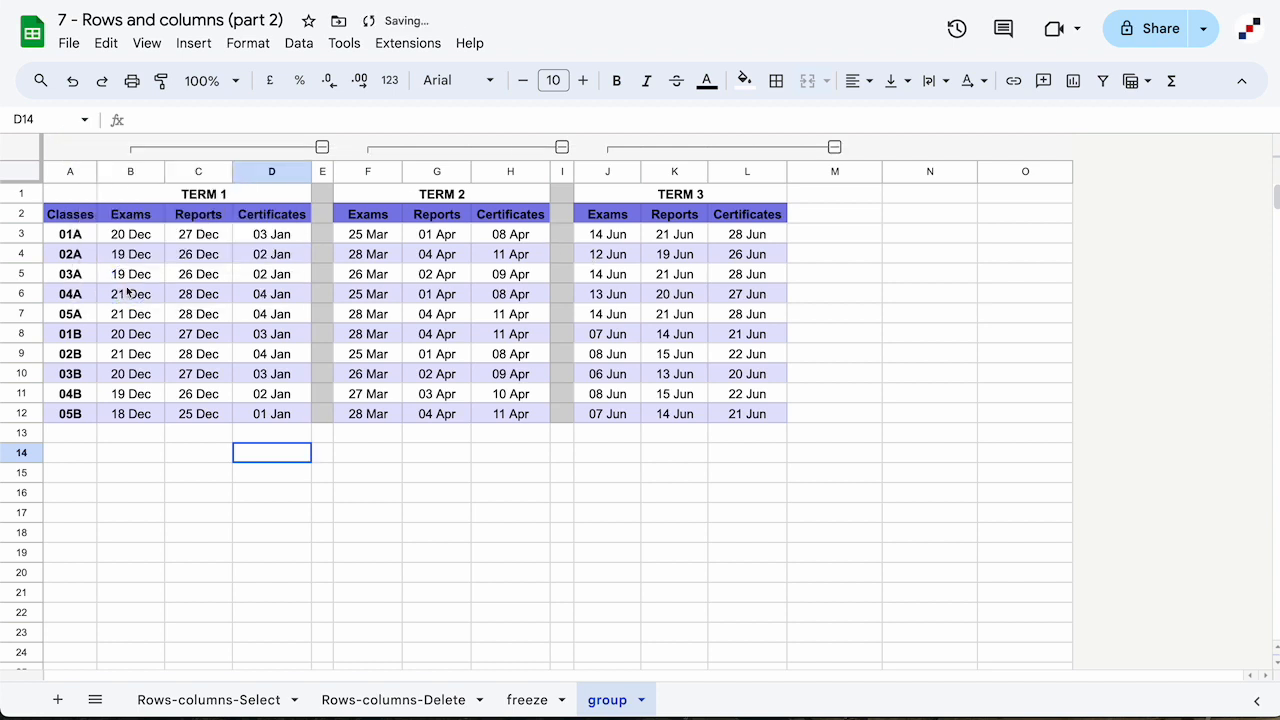
right_click(322, 147)
left_click(433, 286)
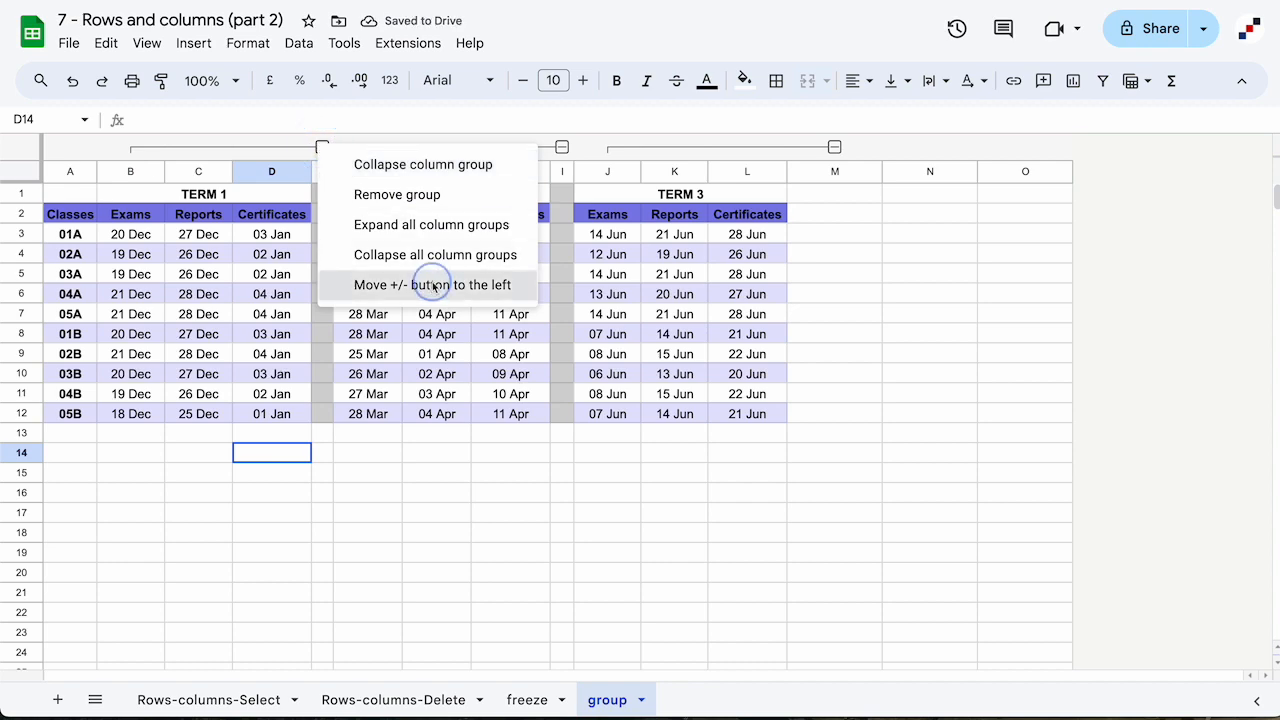